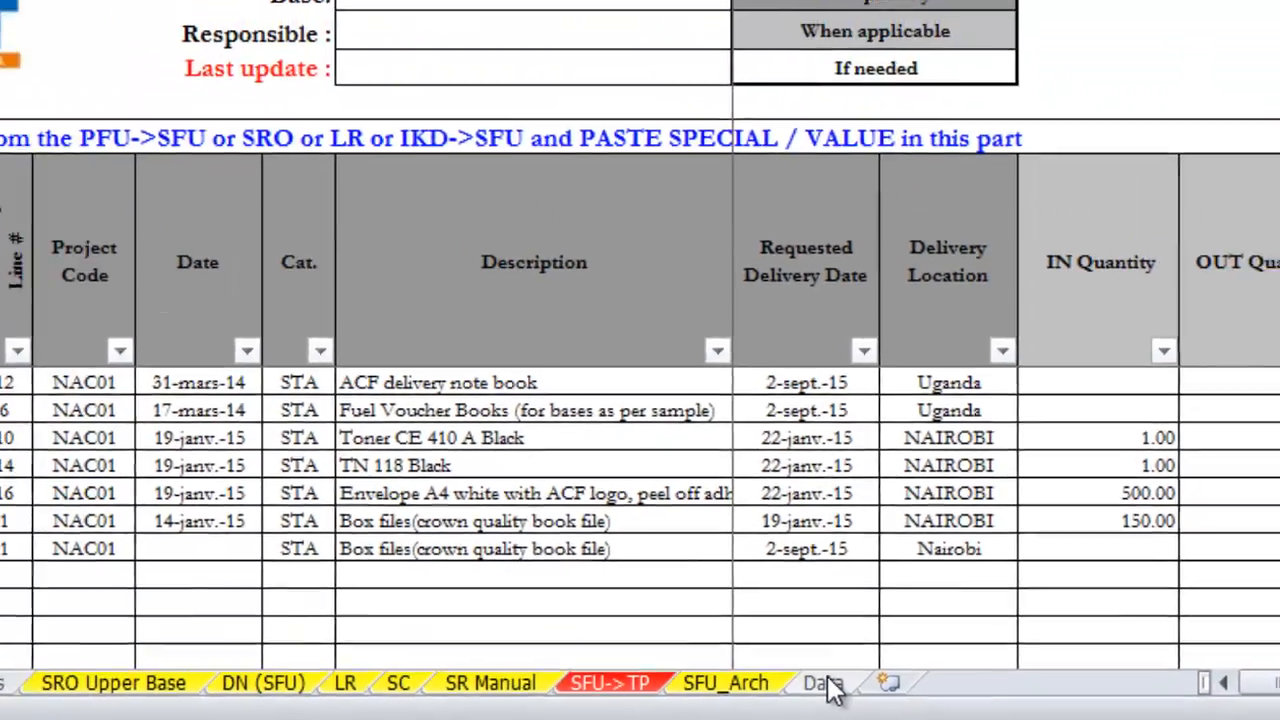
Step: On the Data sheet, set the mission to Kenya and the country code to KE
{"action": "left_click", "coordinate": [795, 668]}
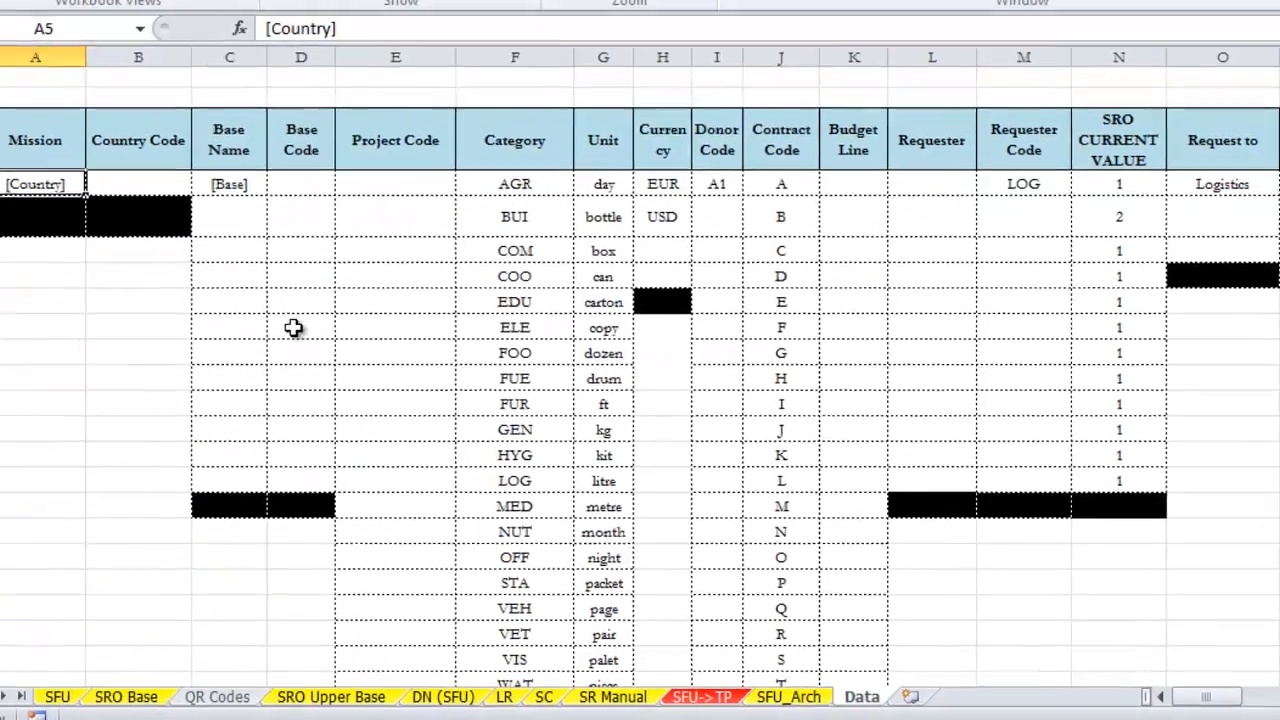
{"action": "type", "text": "Kenya"}
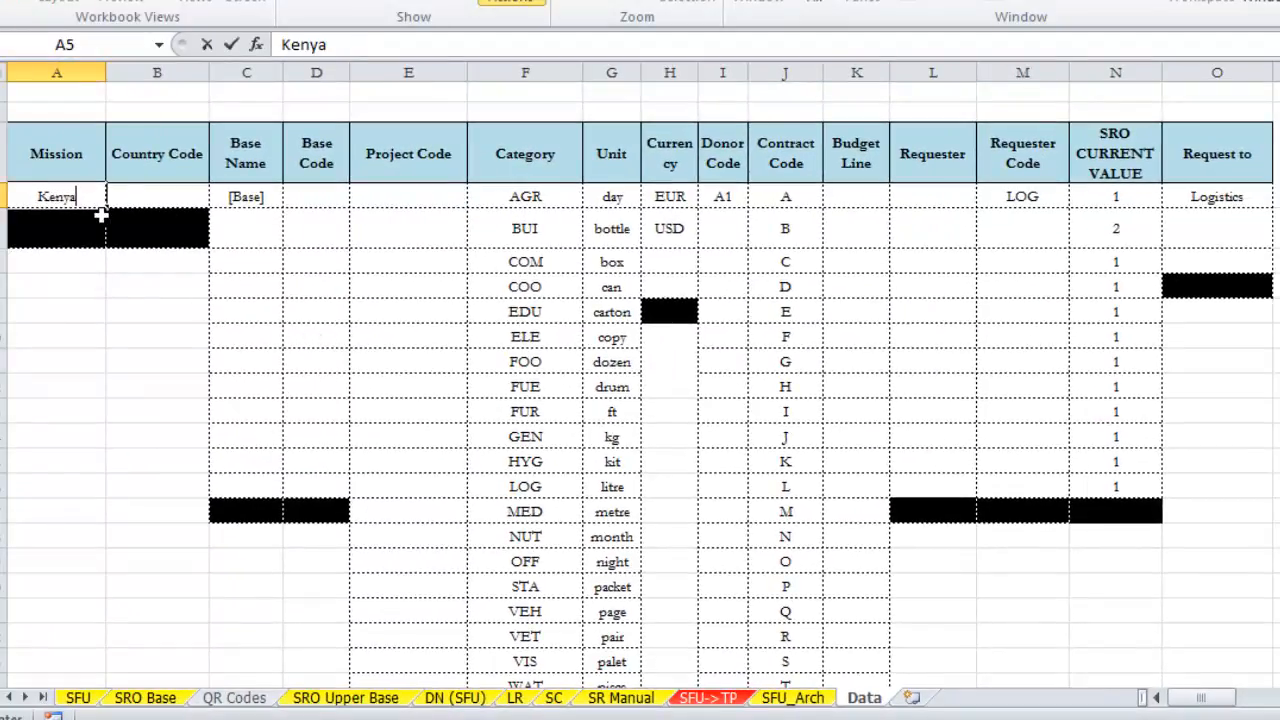
{"action": "key", "text": "Tab"}
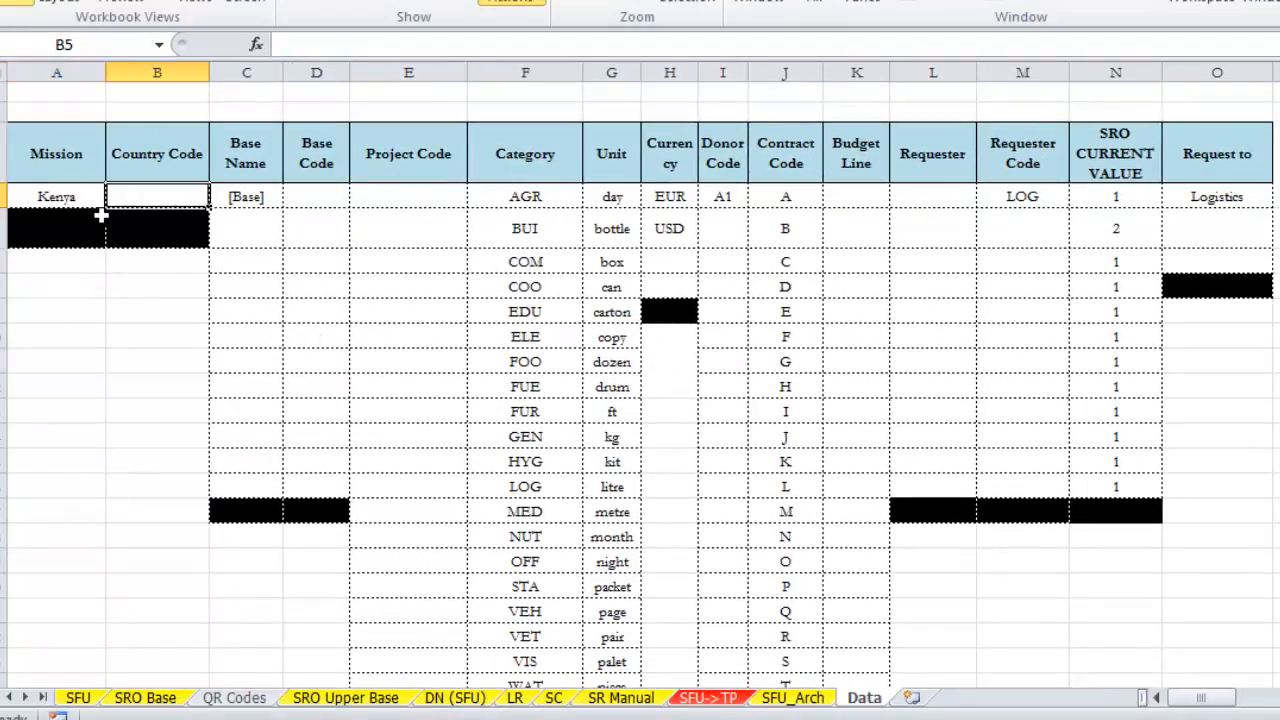
{"action": "type", "text": "KE"}
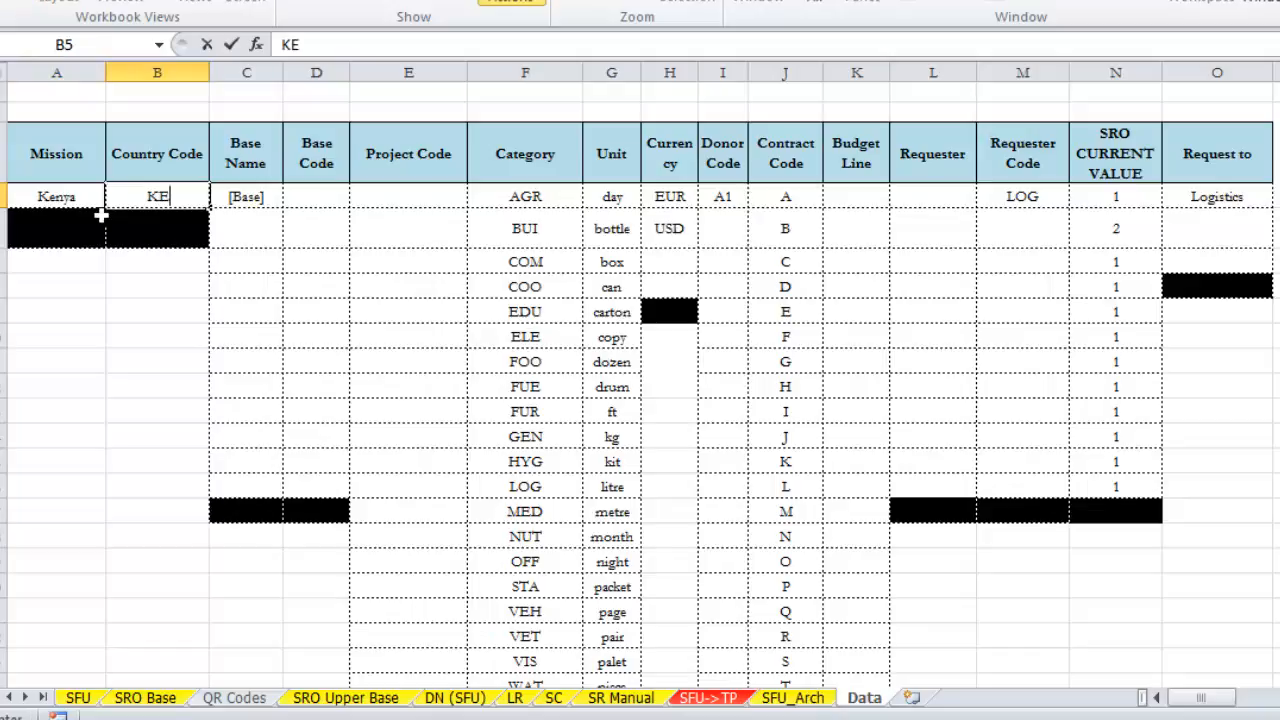
{"action": "key", "text": "Tab"}
Step: Set the first base name to Nairobi and its base code to NB
{"action": "type", "text": "Nai"}
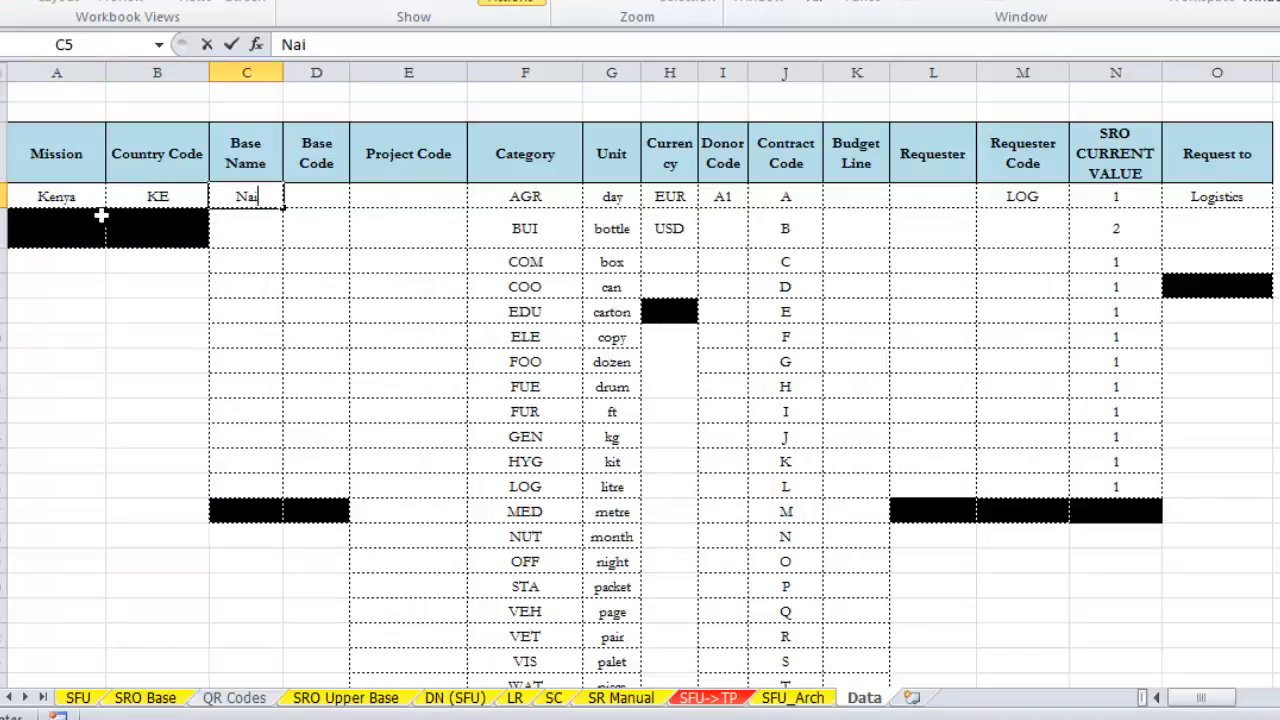
{"action": "type", "text": "robi"}
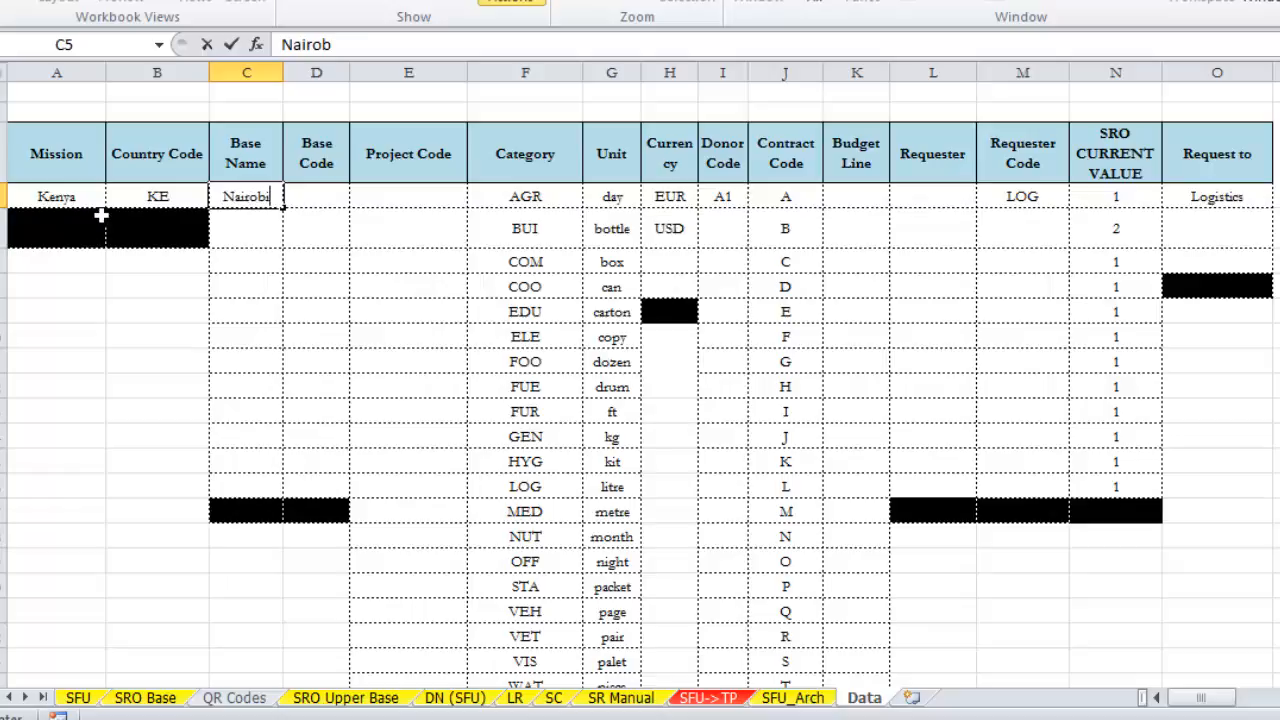
{"action": "key", "text": "Tab"}
{"action": "type", "text": "NB"}
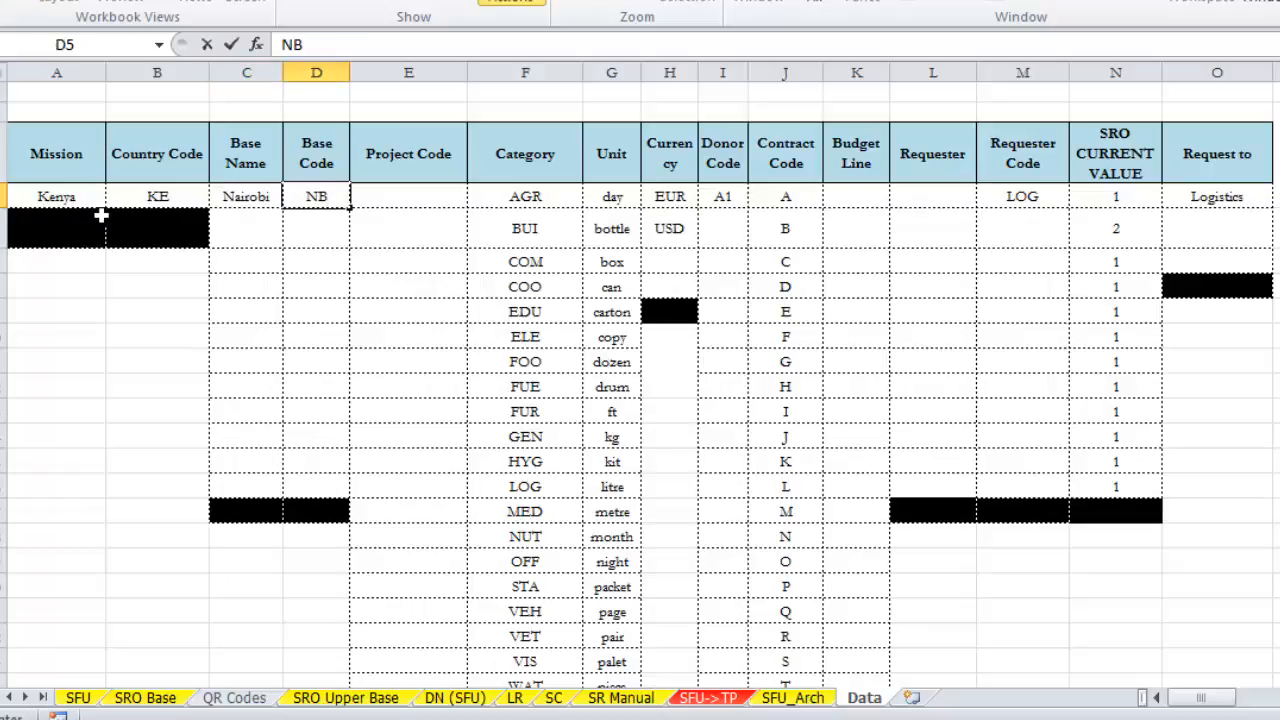
Step: Enter two requesters' names in the first two rows of the Requester column and give the second the requester code WASH
{"action": "key", "text": "Tab"}
{"action": "key", "text": "Tab"}
{"action": "key", "text": "Tab"}
{"action": "key", "text": "Tab"}
{"action": "key", "text": "Tab"}
{"action": "key", "text": "Tab"}
{"action": "key", "text": "Tab"}
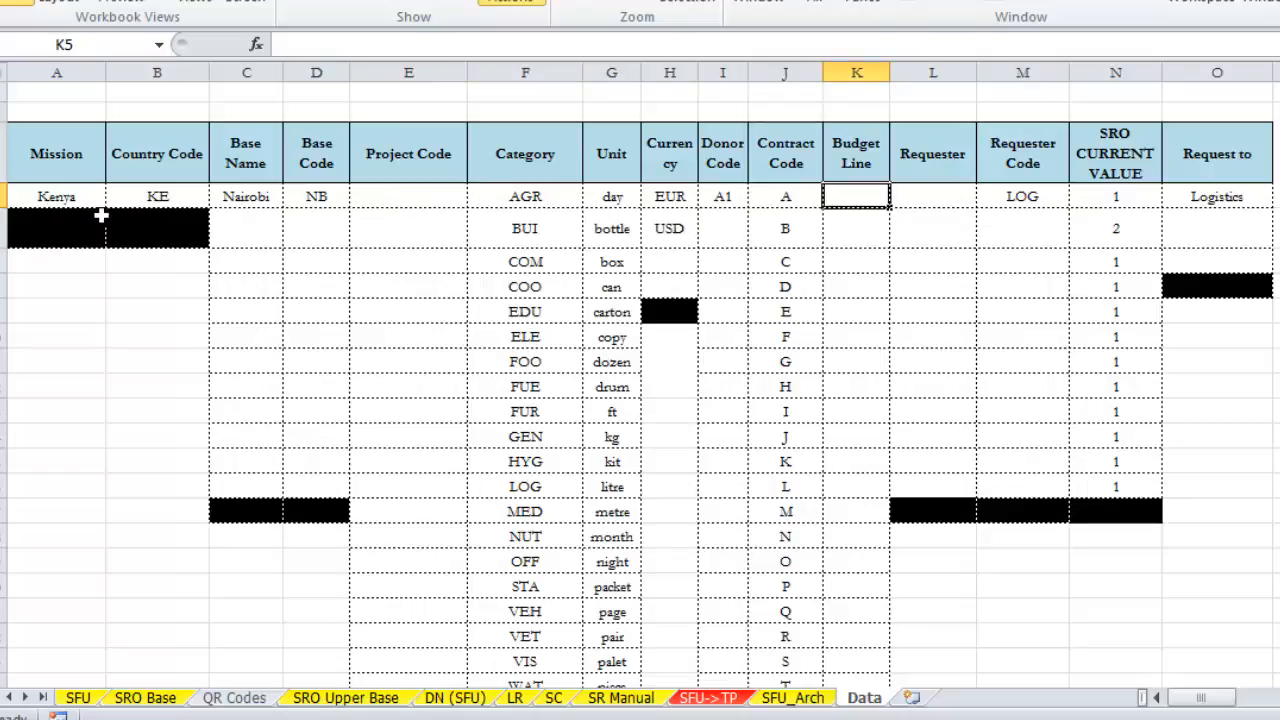
{"action": "key", "text": "Tab"}
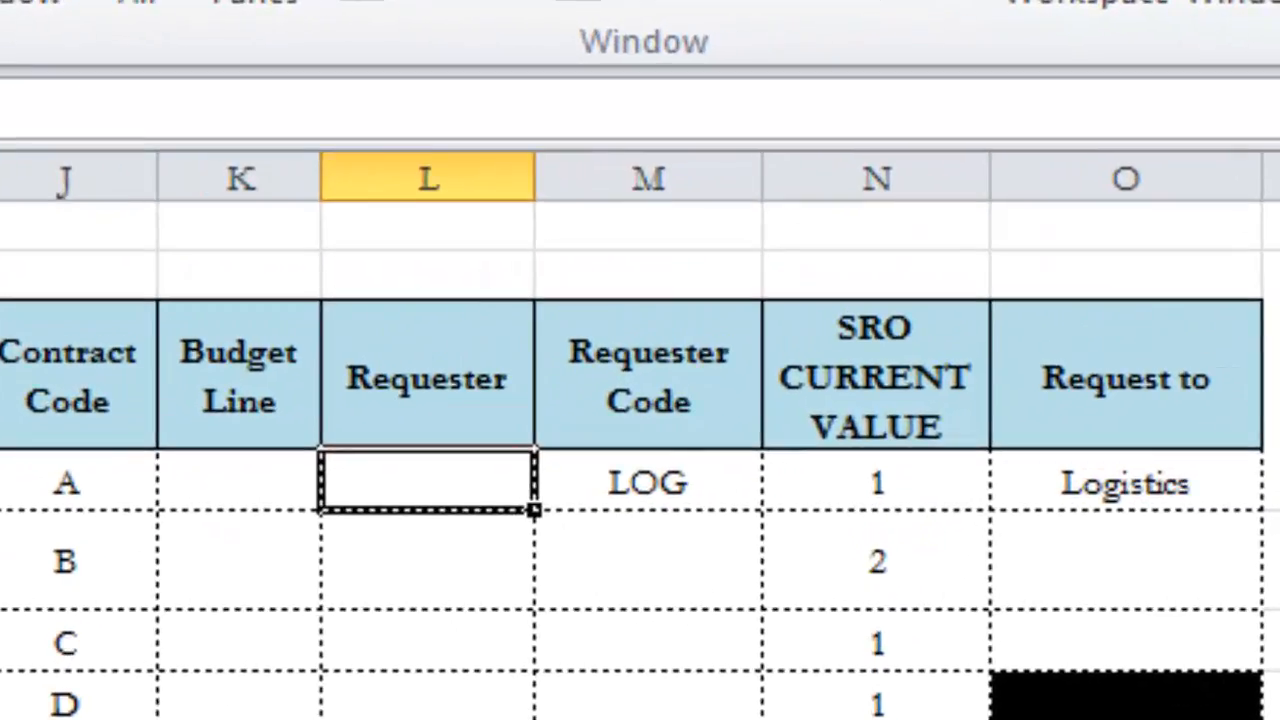
{"action": "type", "text": "Sharon"}
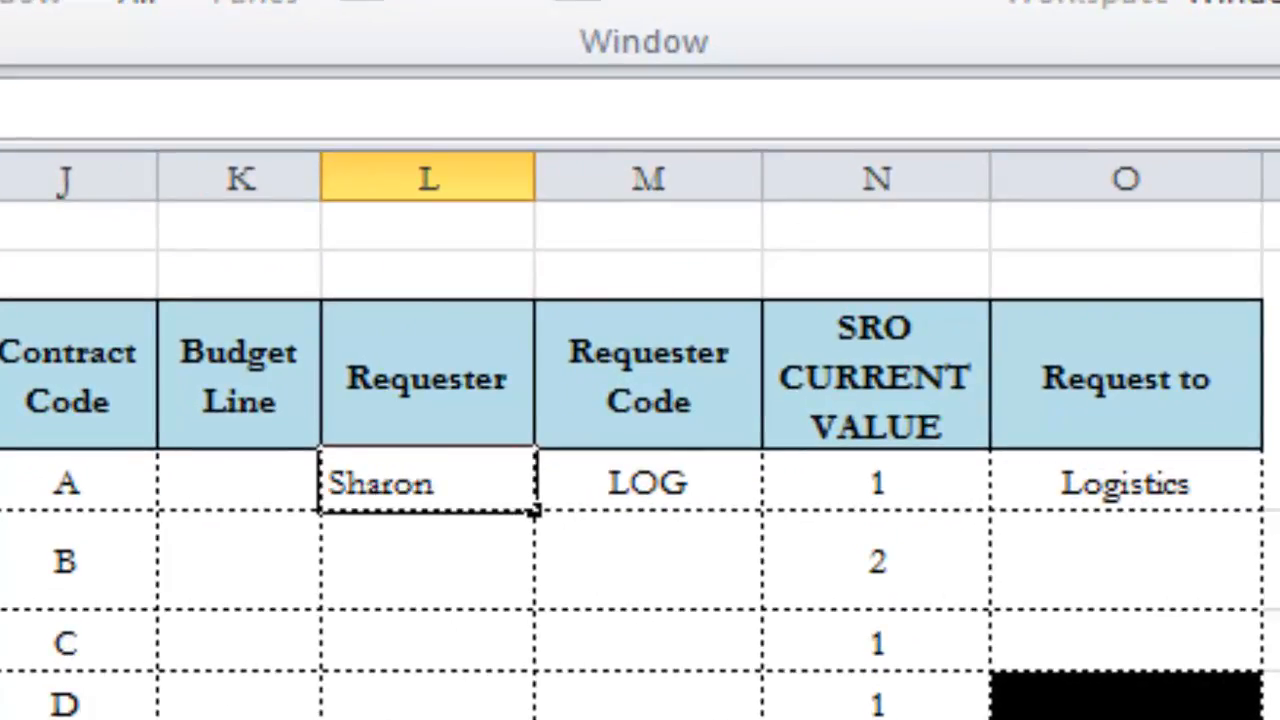
{"action": "key", "text": "Return"}
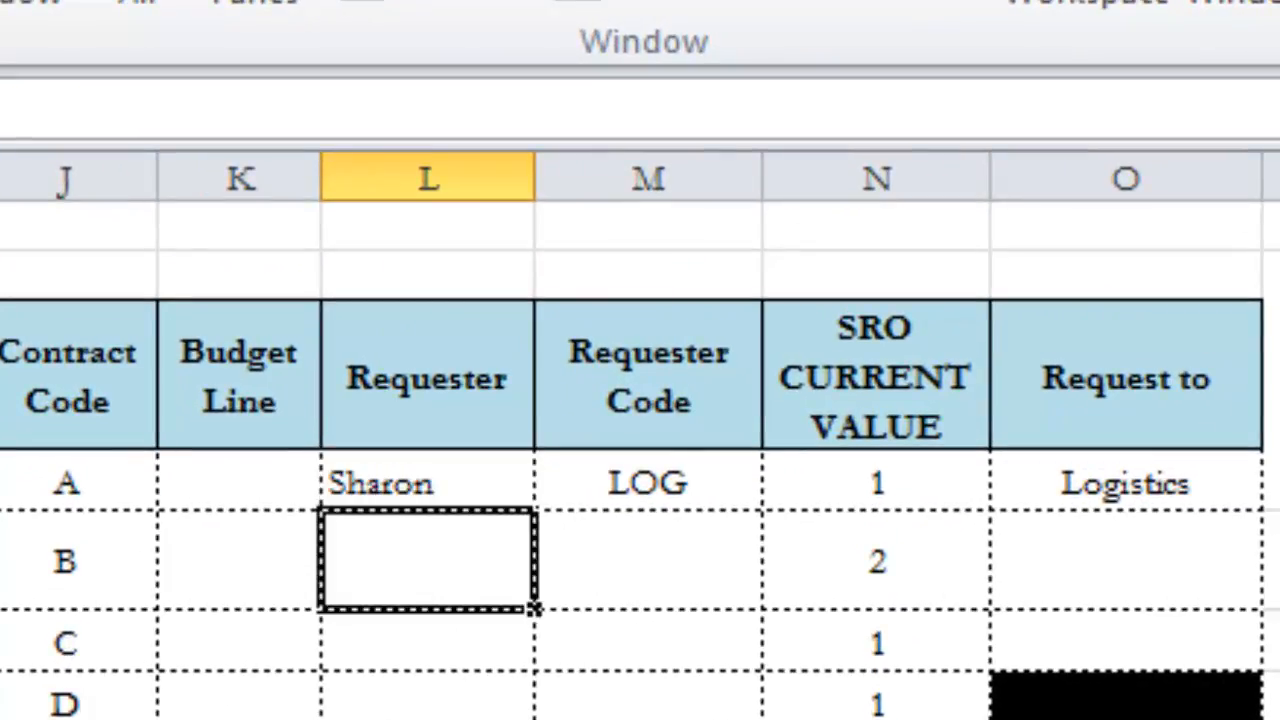
{"action": "type", "text": "Charl"}
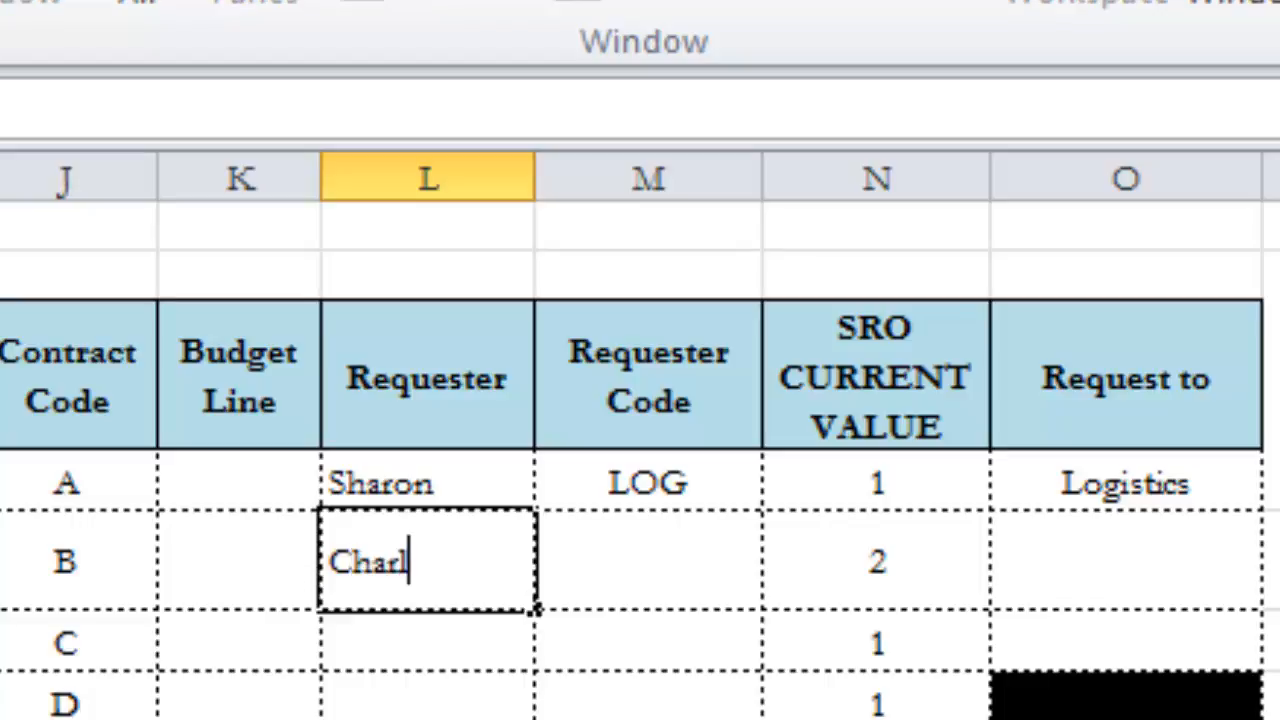
{"action": "type", "text": "es"}
{"action": "key", "text": "Tab"}
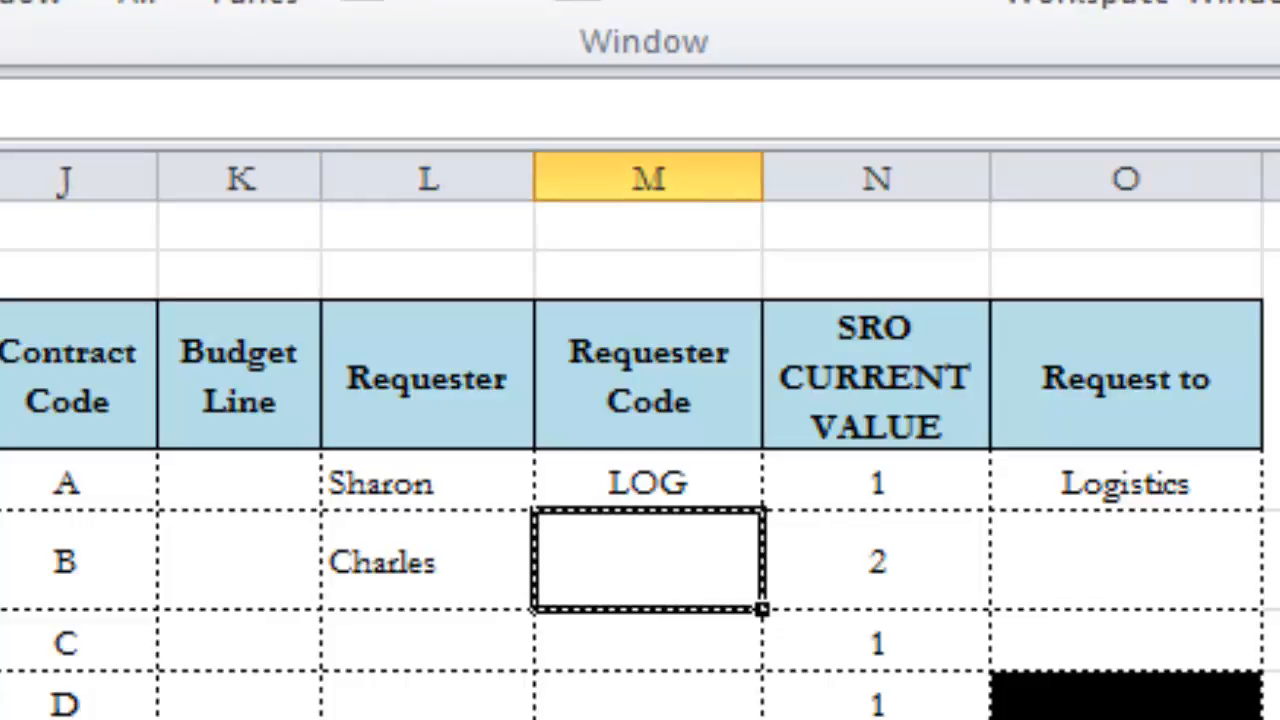
{"action": "type", "text": "WASH"}
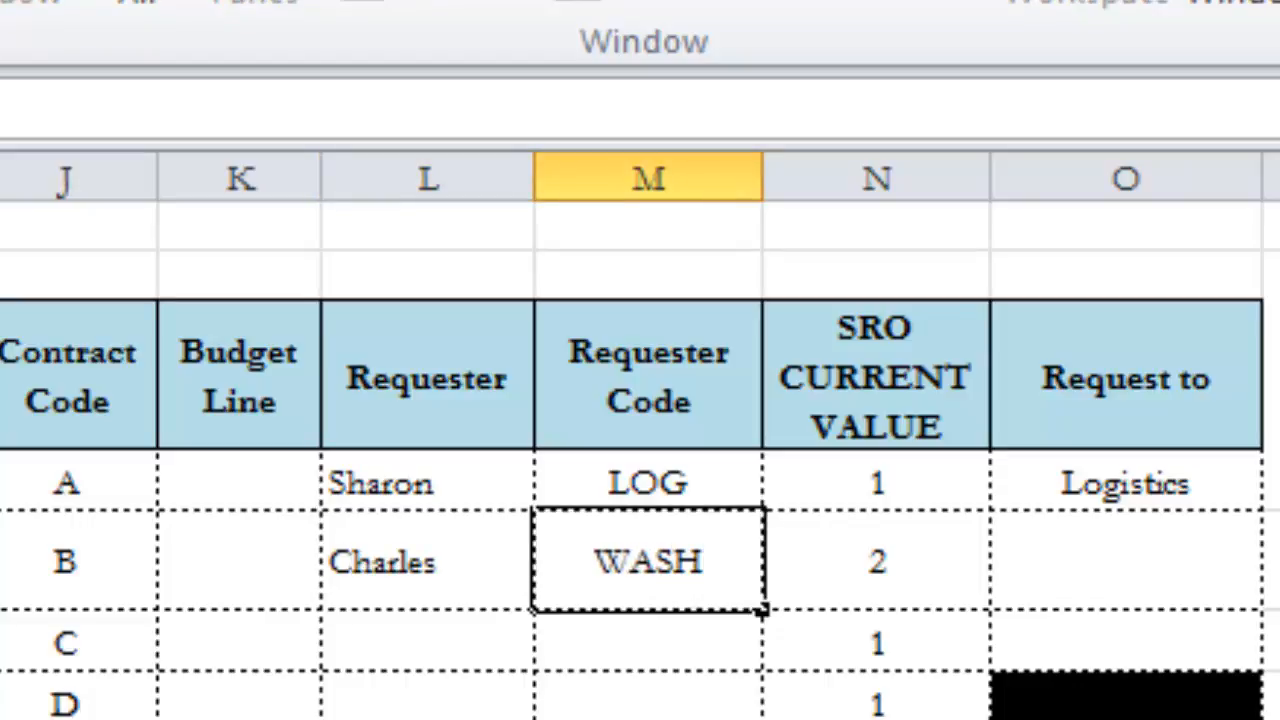
{"action": "key", "text": "Tab"}
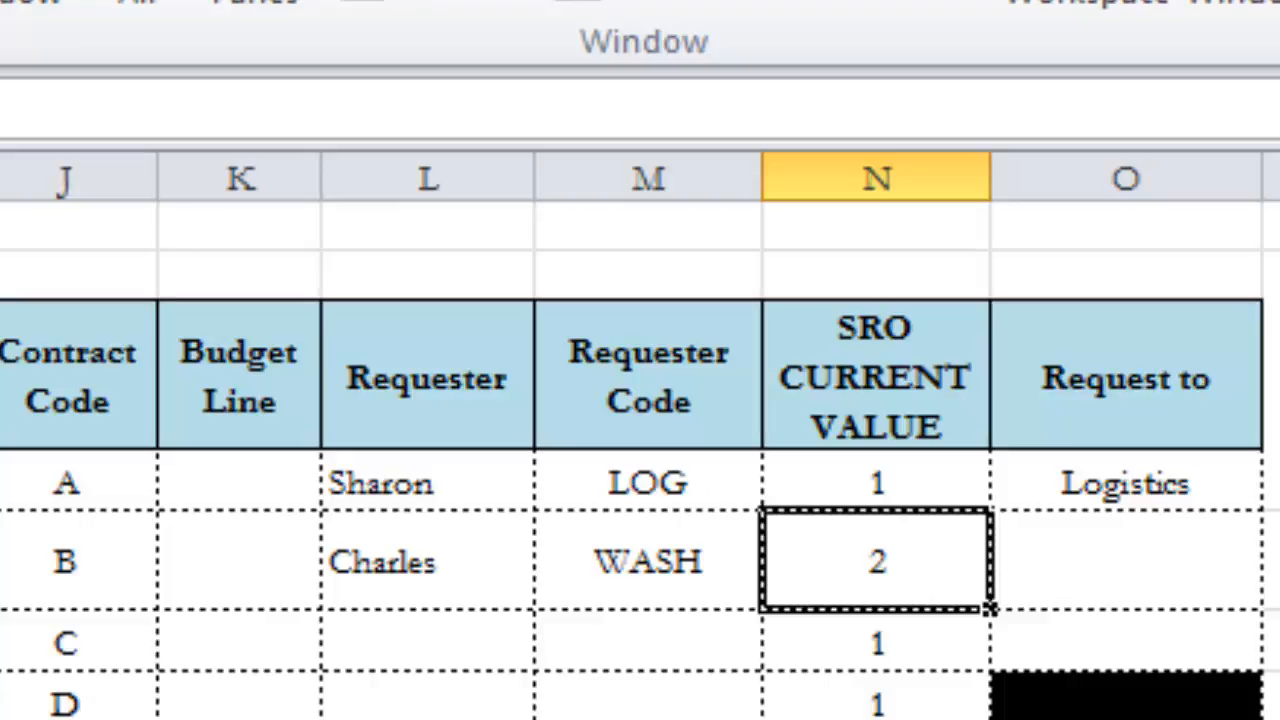
Step: Fill the Base column of the Delivery Locations table with Nairobi, Kapenguria, Isiolo and Dadaab
{"action": "key", "text": "Right"}
{"action": "key", "text": "Right"}
{"action": "key", "text": "Right"}
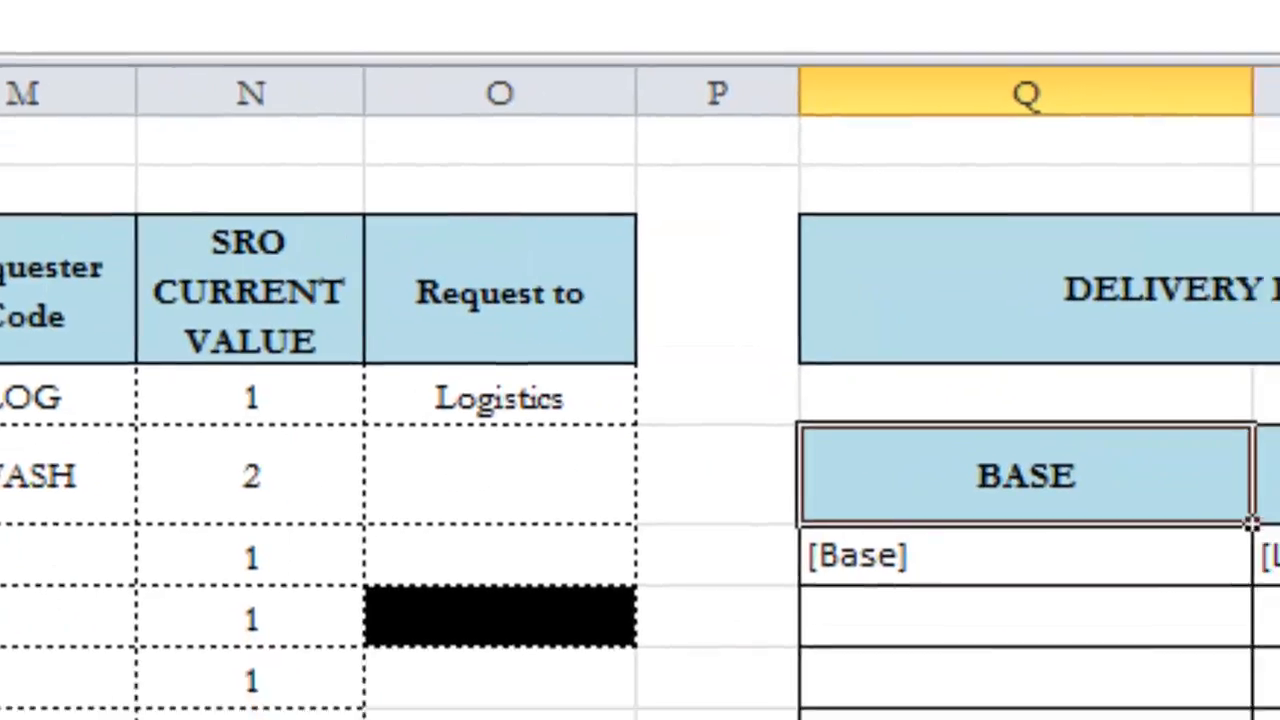
{"action": "key", "text": "Down"}
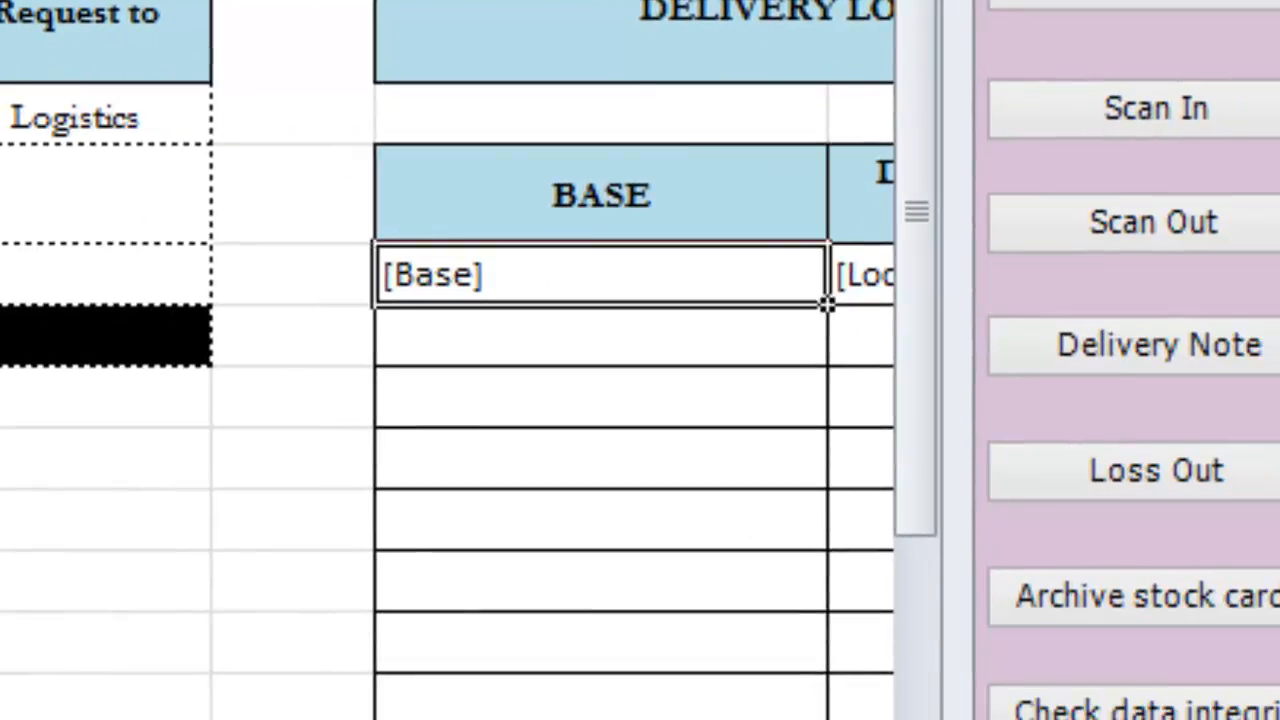
{"action": "type", "text": "Nairobi"}
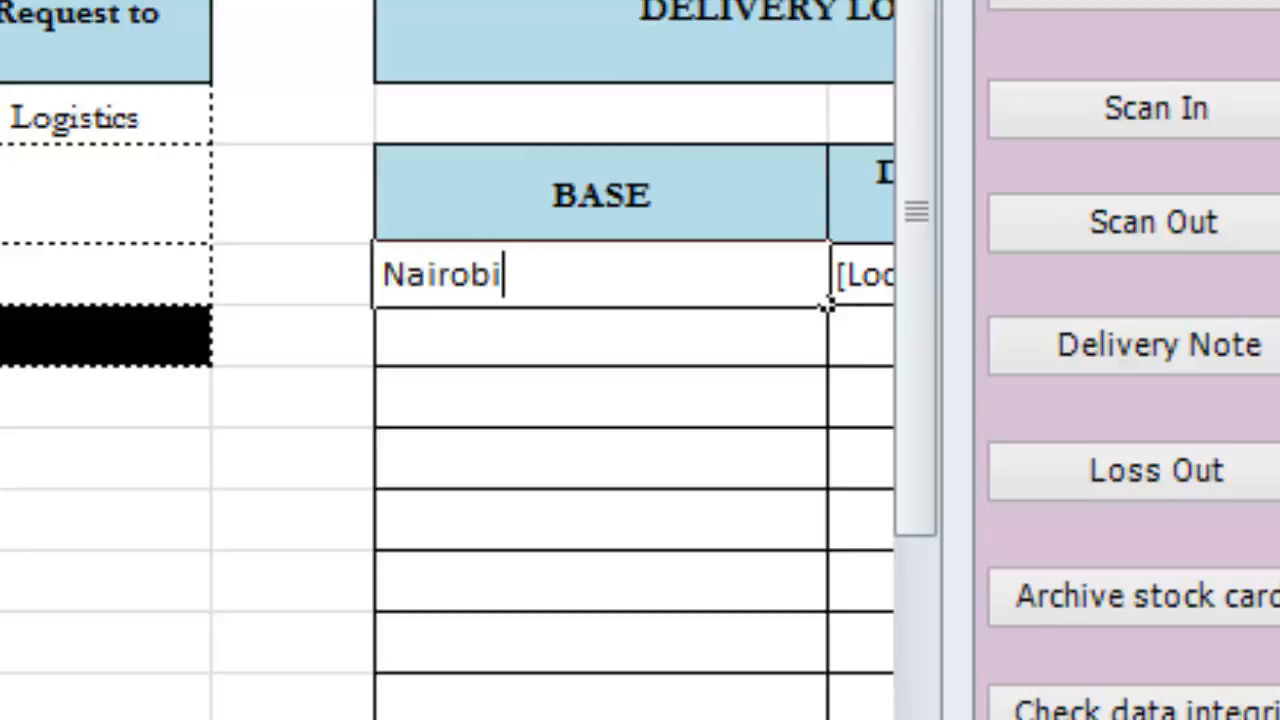
{"action": "key", "text": "Tab"}
{"action": "type", "text": "Kapeng"}
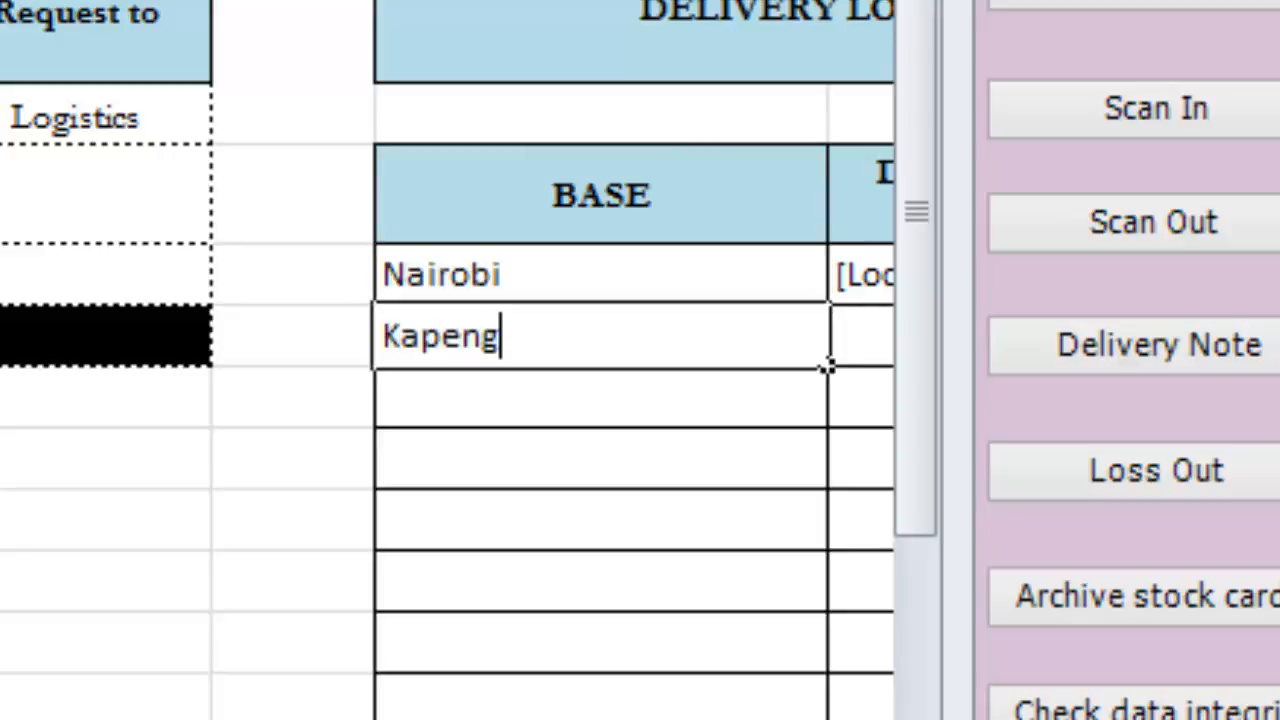
{"action": "type", "text": "ur ia"}
{"action": "key", "text": "Return"}
{"action": "type", "text": "Isiolo"}
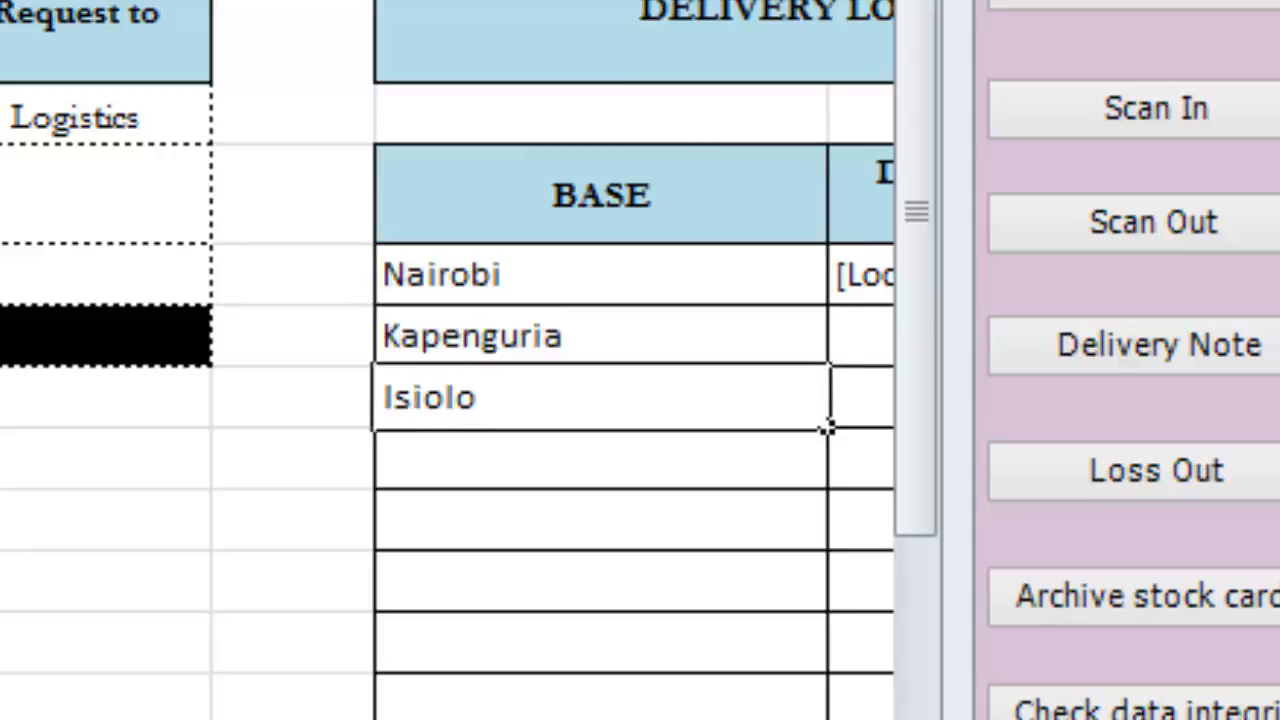
{"action": "key", "text": "Return"}
{"action": "type", "text": "Dadaab"}
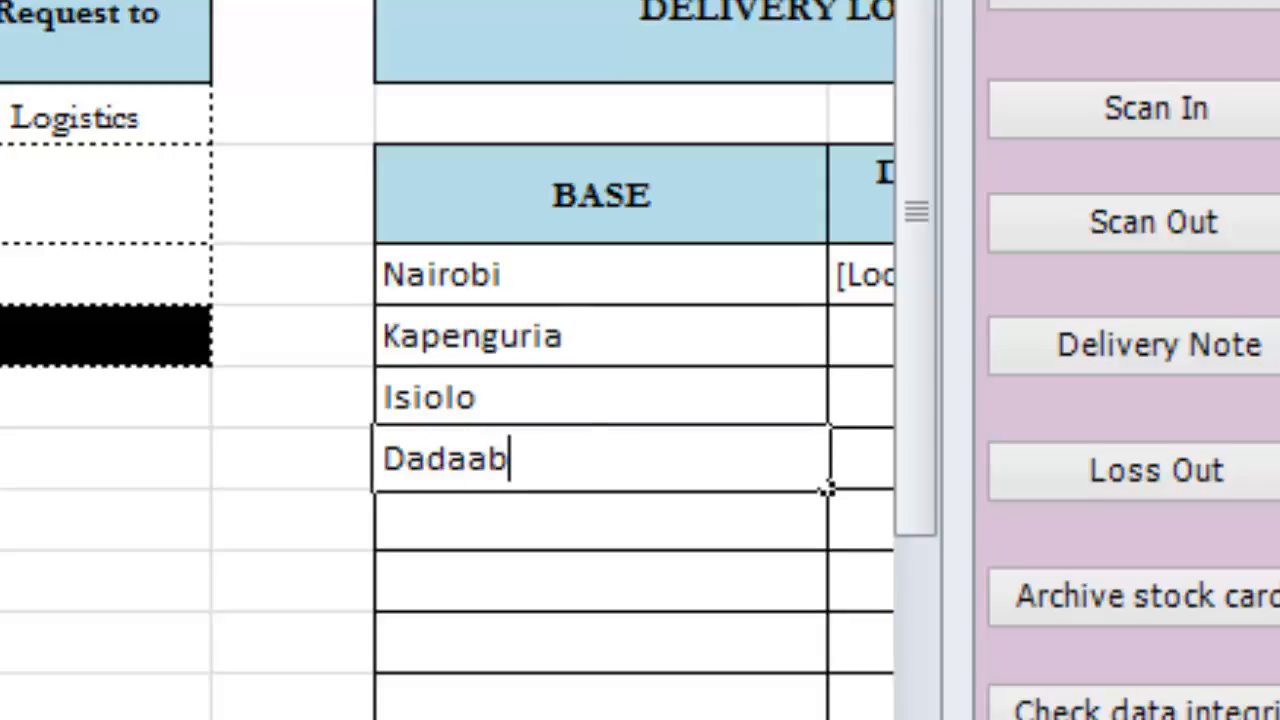
{"action": "key", "text": "Return"}
Step: Set the DN current value to 1
{"action": "key", "text": "Right"}
{"action": "key", "text": "Right"}
{"action": "key", "text": "Right"}
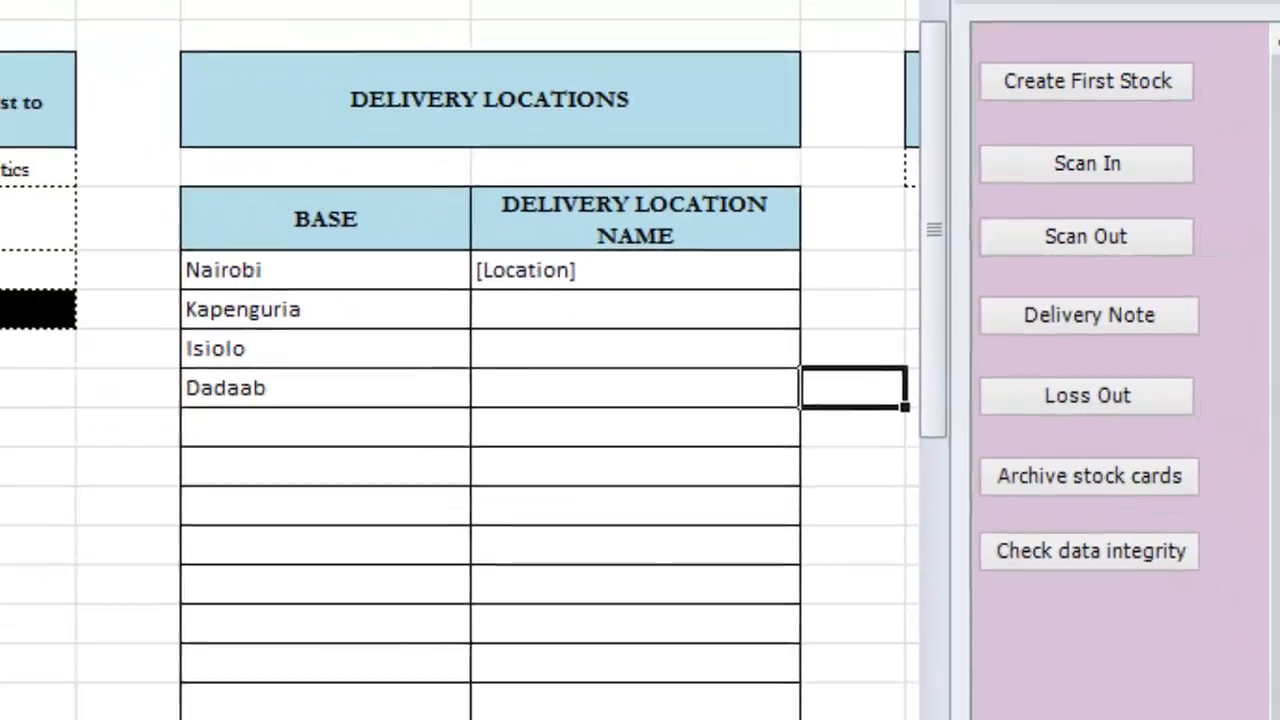
{"action": "key", "text": "Right"}
{"action": "key", "text": "Up"}
{"action": "key", "text": "Up"}
{"action": "key", "text": "Up"}
{"action": "key", "text": "Up"}
{"action": "key", "text": "Up"}
{"action": "key", "text": "ctrl+c"}
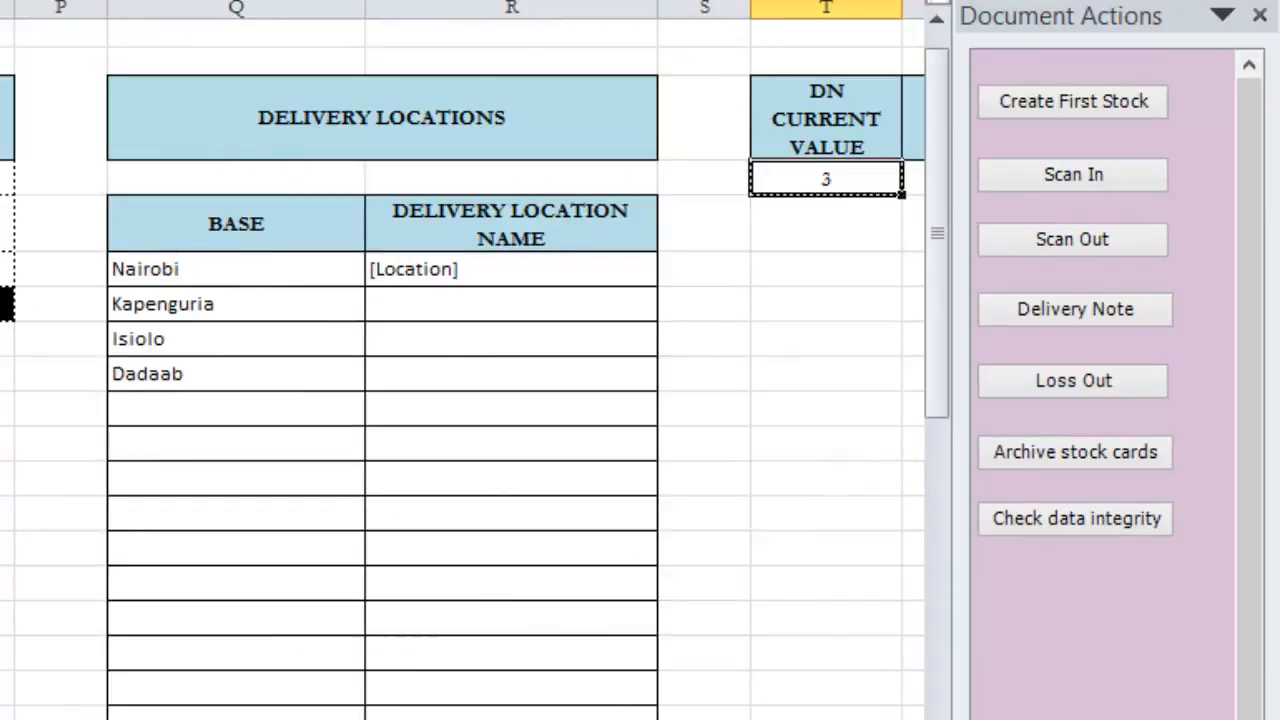
{"action": "type", "text": "1"}
Step: Examine the Date list and LR columns beside the DN current value and return to the delivery locations
{"action": "key", "text": "Left"}
{"action": "key", "text": "Right"}
{"action": "key", "text": "Right"}
{"action": "key", "text": "Right"}
{"action": "key", "text": "Left"}
{"action": "key", "text": "Left"}
{"action": "key", "text": "ctrl+Left"}
{"action": "key", "text": "ctrl+Left"}
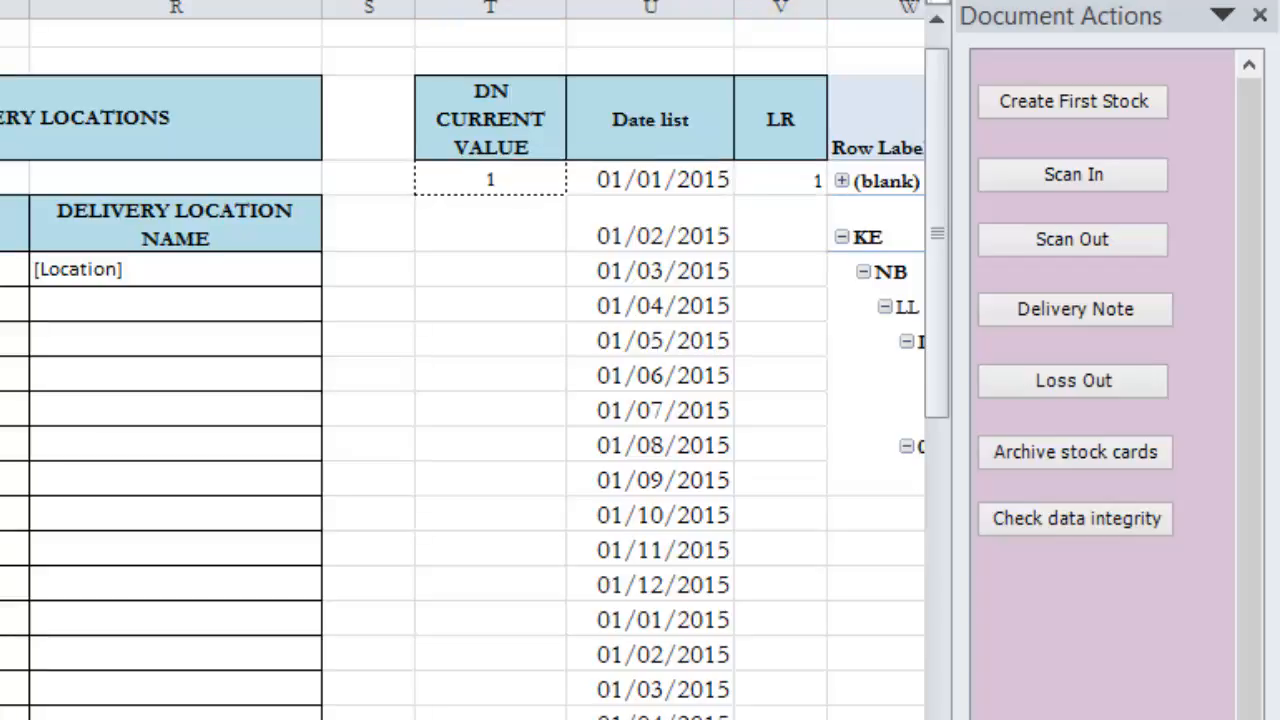
{"action": "key", "text": "Left"}
{"action": "key", "text": "Left"}
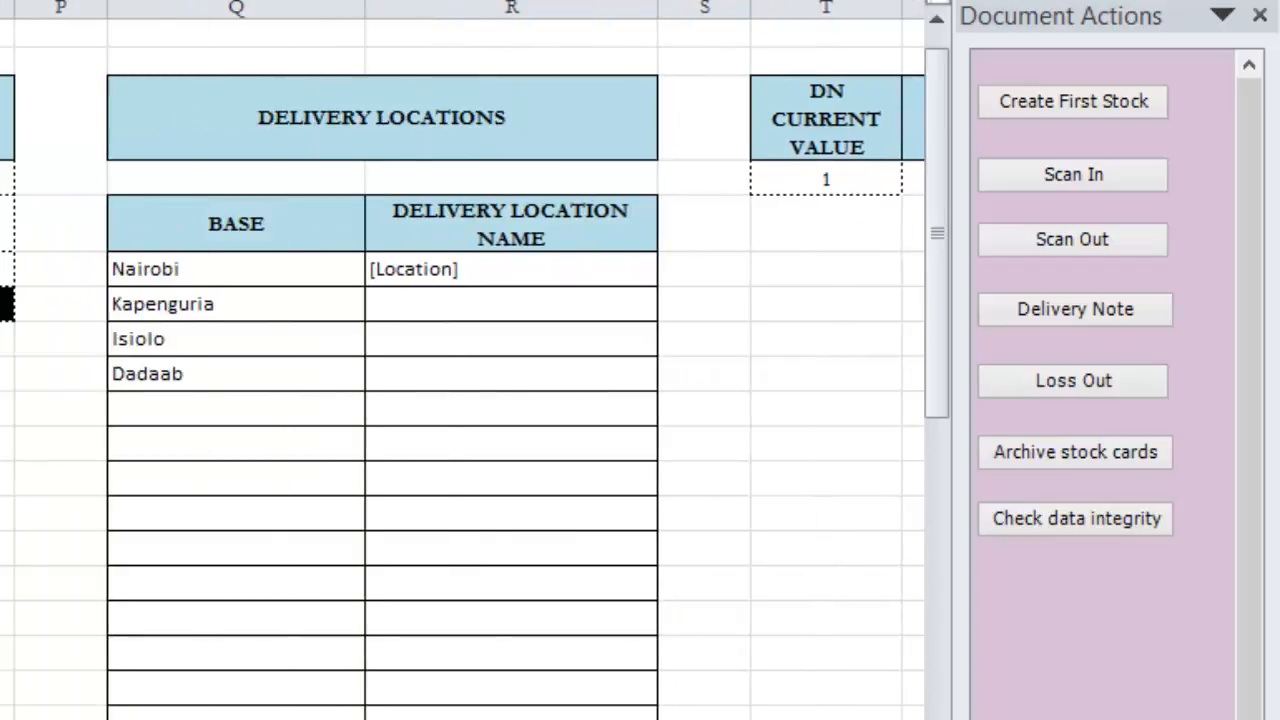
Step: Open the SFU sheet, then switch to the Procurement Follow-Up workbook and examine the lines from BLANKET to the Macbook Pro
{"action": "left_click", "coordinate": [71, 709]}
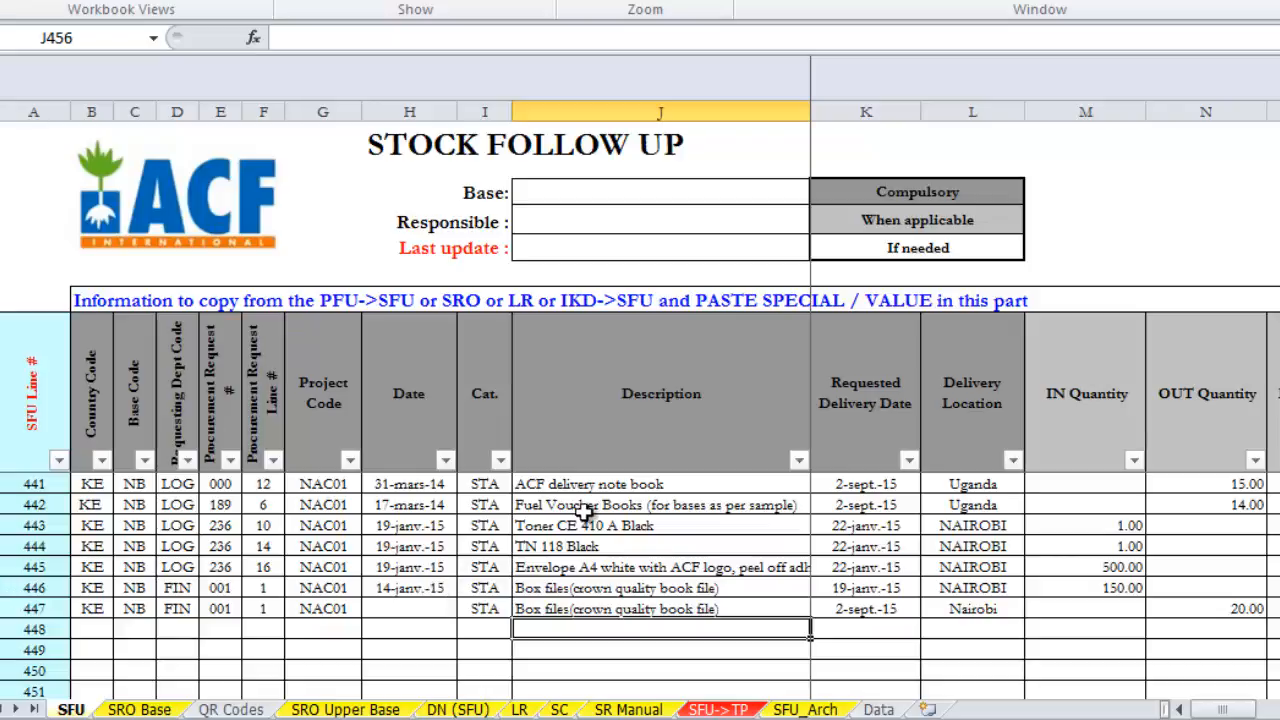
{"action": "left_click", "coordinate": [784, 719]}
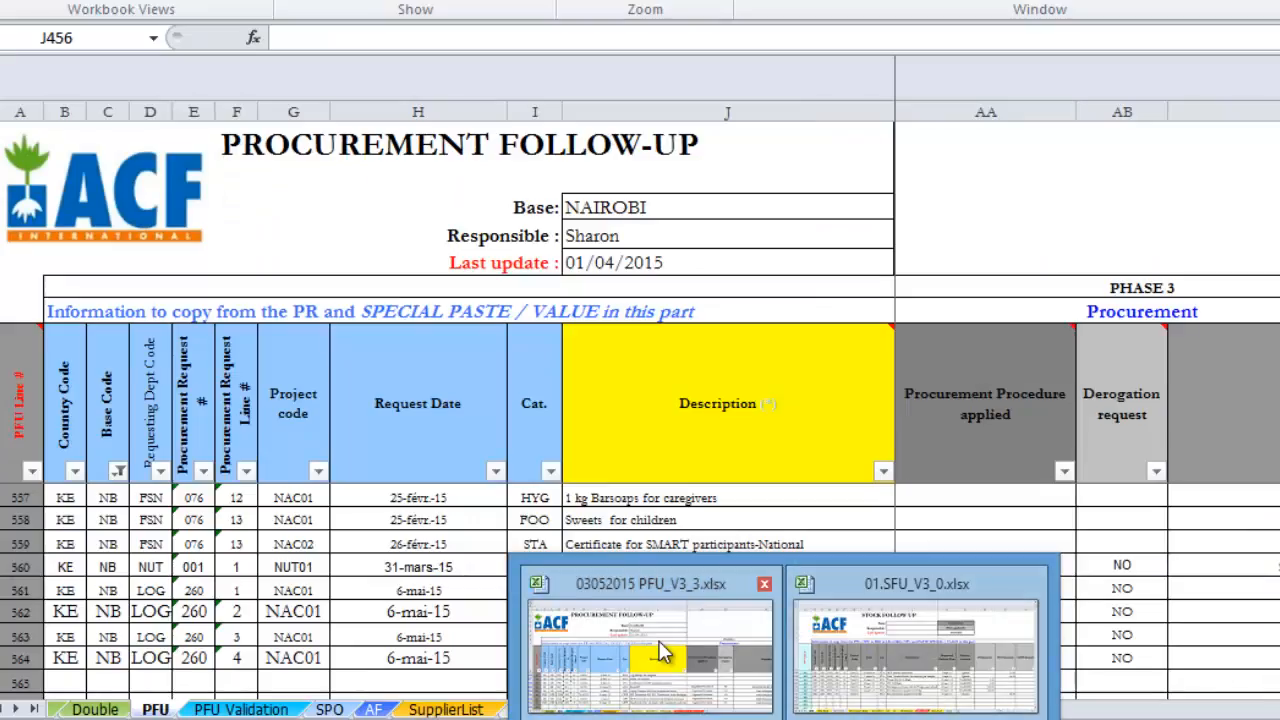
{"action": "left_click", "coordinate": [650, 652]}
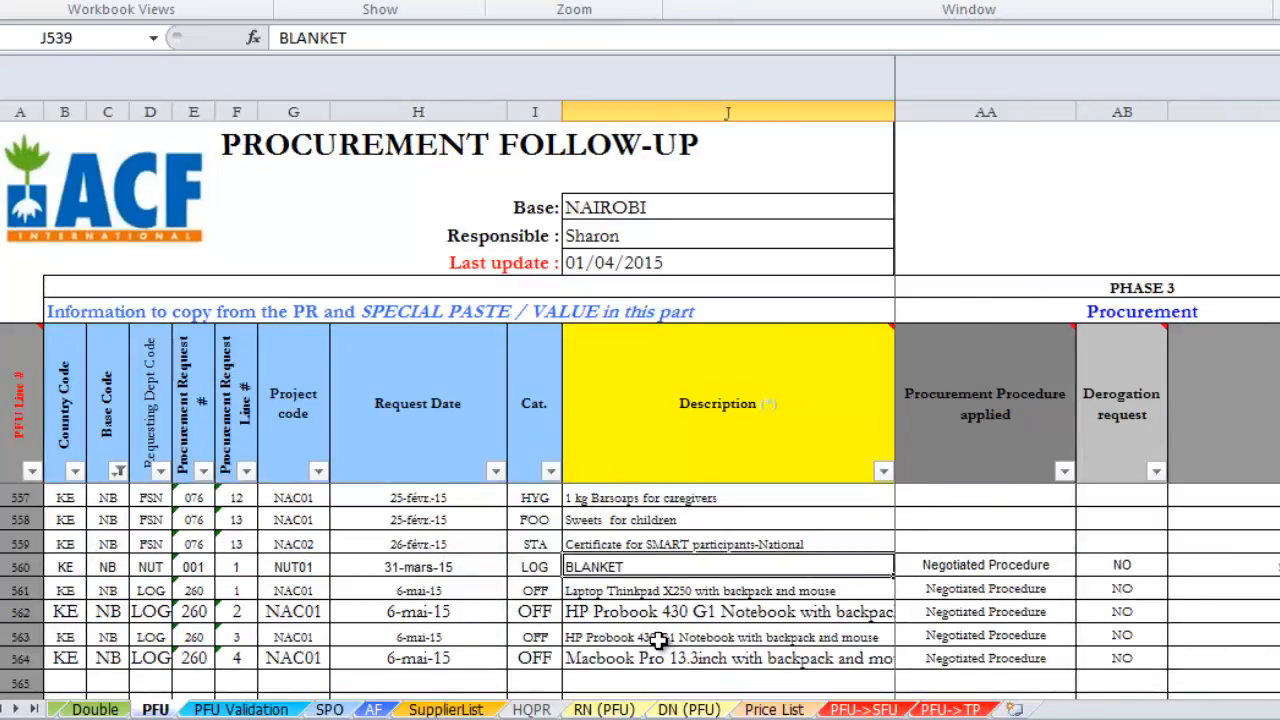
{"action": "key", "text": "Down"}
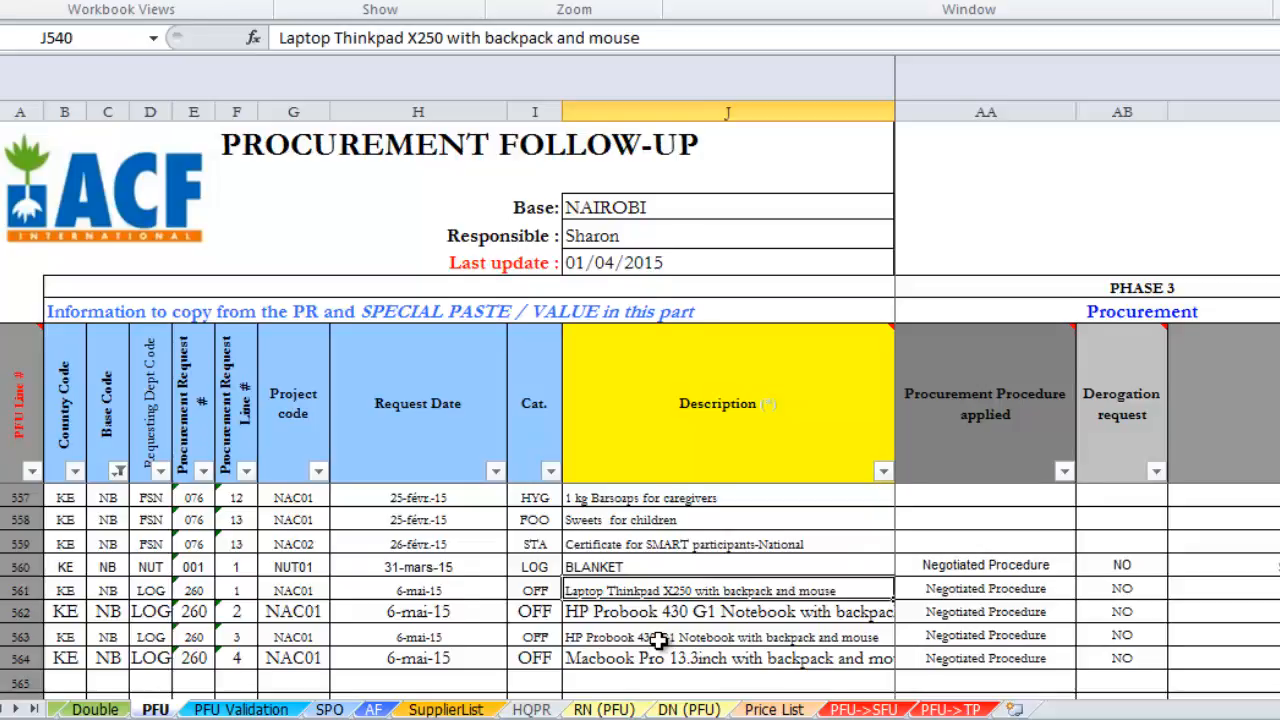
{"action": "key", "text": "Up"}
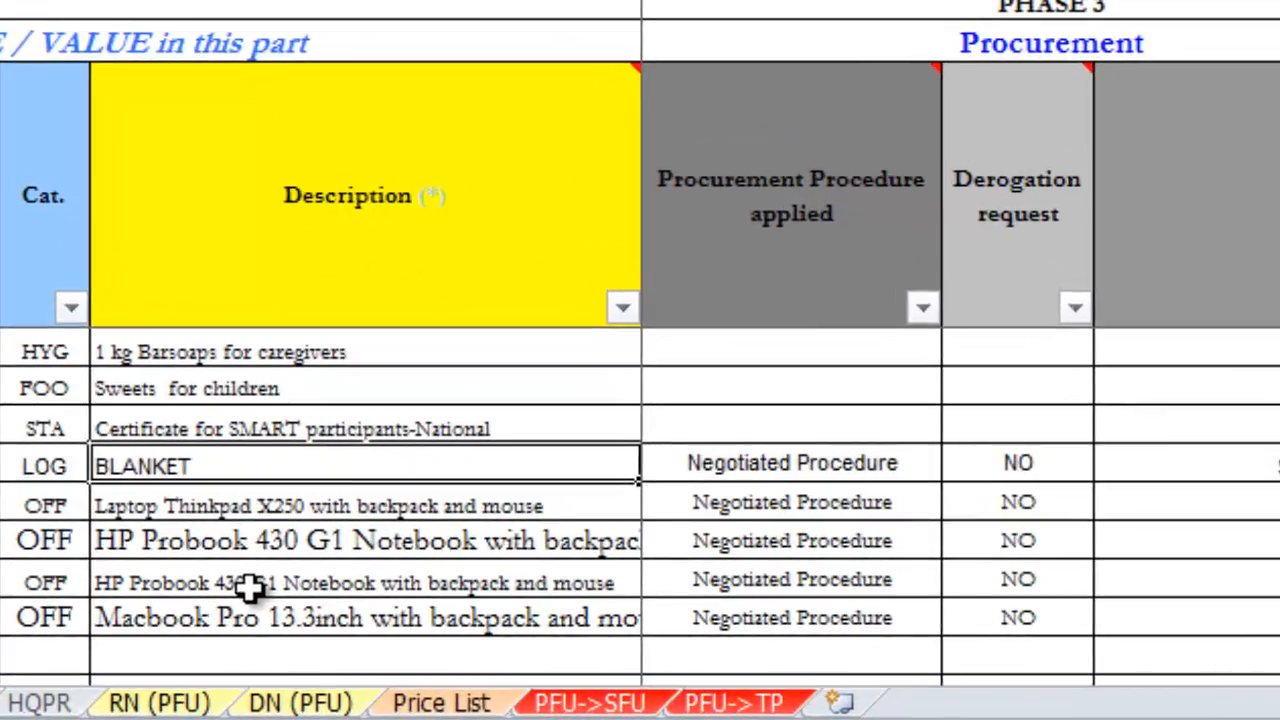
{"action": "key", "text": "Down"}
{"action": "key", "text": "Down"}
{"action": "key", "text": "Down"}
{"action": "key", "text": "Down"}
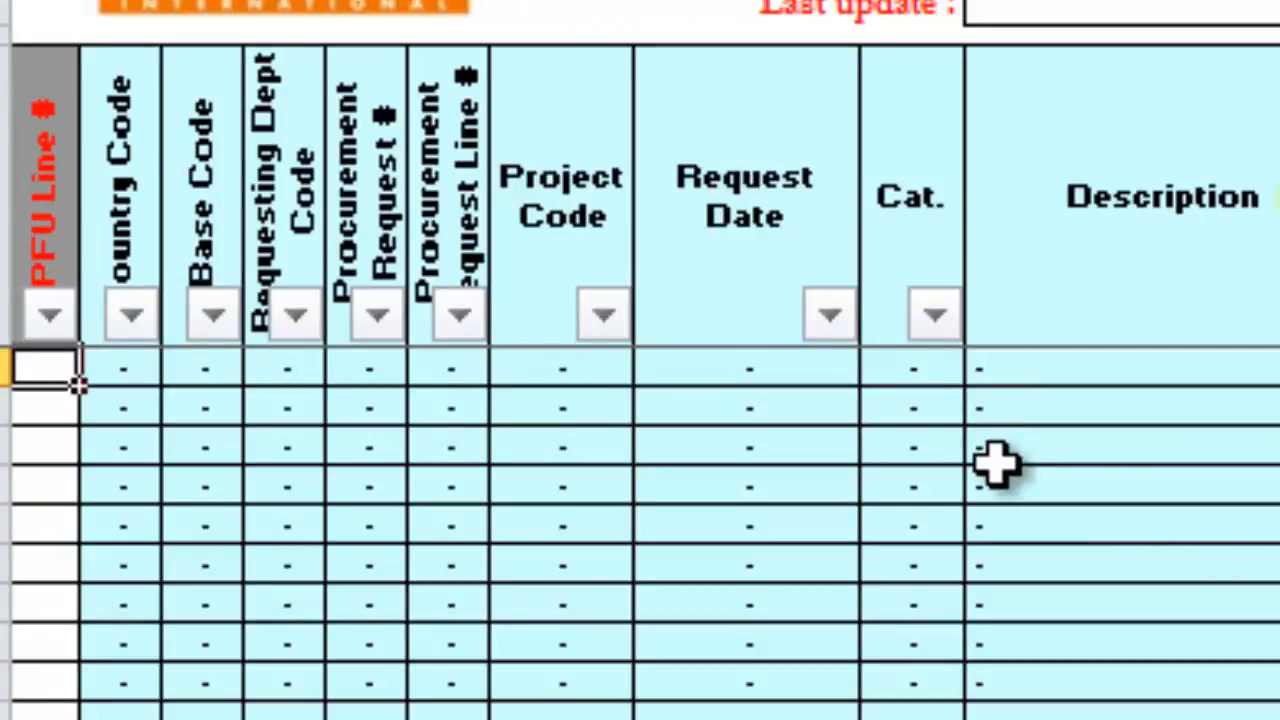
Step: Enter PFU line numbers 560 to 564 in the PFU Line # column of the PFU->SFU sheet
{"action": "type", "text": "56-"}
{"action": "type", "text": "0"}
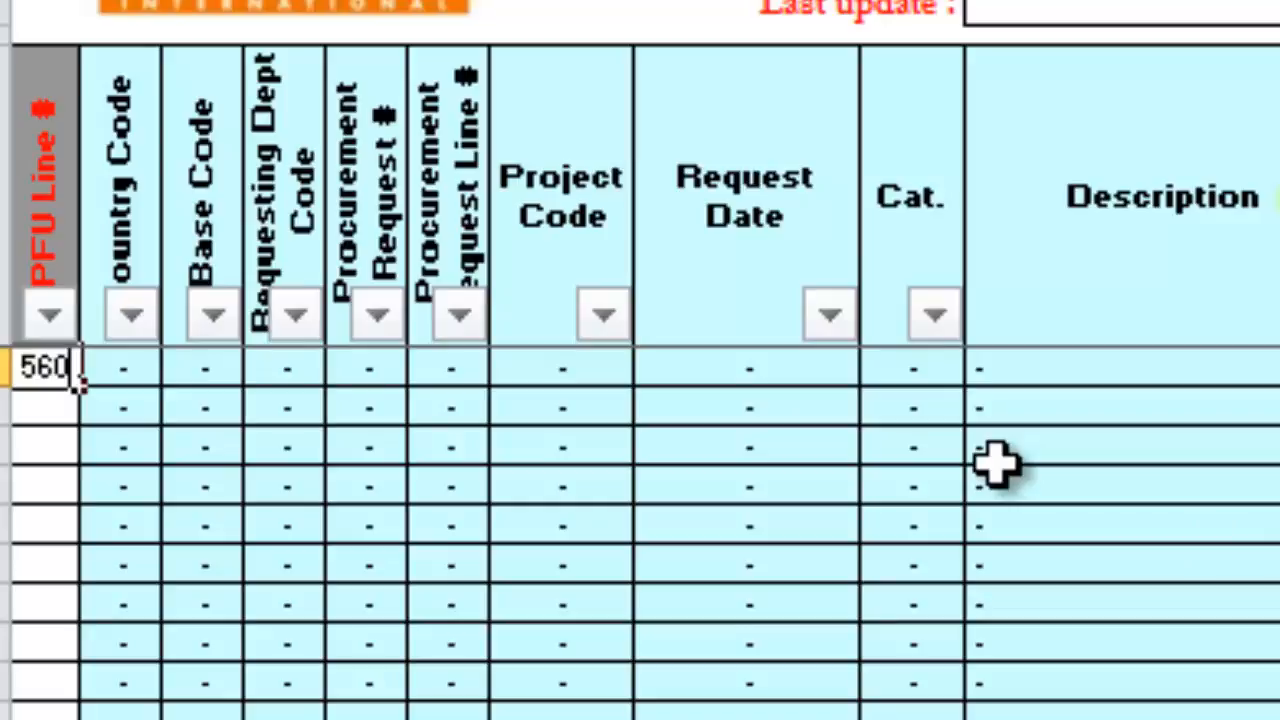
{"action": "key", "text": "Return"}
{"action": "type", "text": "561"}
{"action": "key", "text": "Return"}
Step: Copy the five filled procurement lines, cells B8 to V12, from the country code through the delivery note reference
{"action": "key", "text": "shift+Right"}
{"action": "key", "text": "shift+Right"}
{"action": "key", "text": "shift+Right"}
{"action": "key", "text": "shift+Right"}
{"action": "key", "text": "shift+Right"}
{"action": "key", "text": "shift+Right"}
{"action": "key", "text": "shift+Right"}
{"action": "key", "text": "shift+Right"}
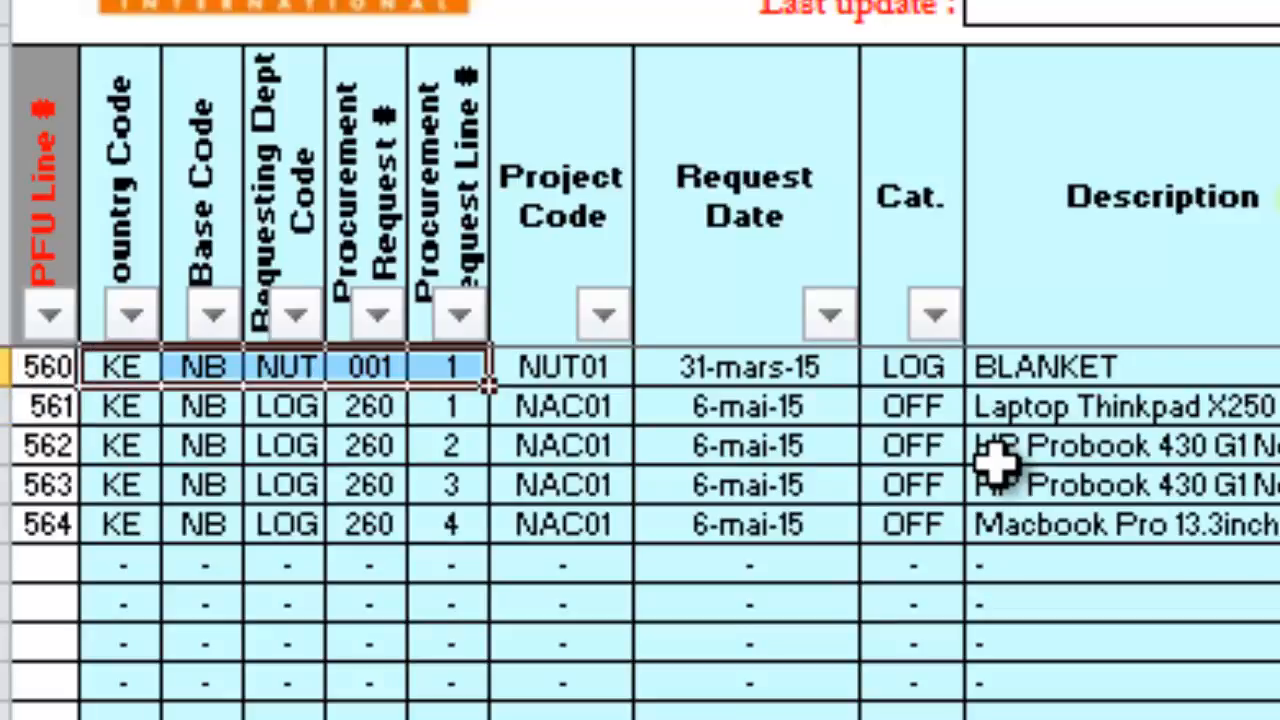
{"action": "key", "text": "shift+Down"}
{"action": "key", "text": "shift+Down"}
{"action": "key", "text": "shift+Down"}
{"action": "key", "text": "shift+Down"}
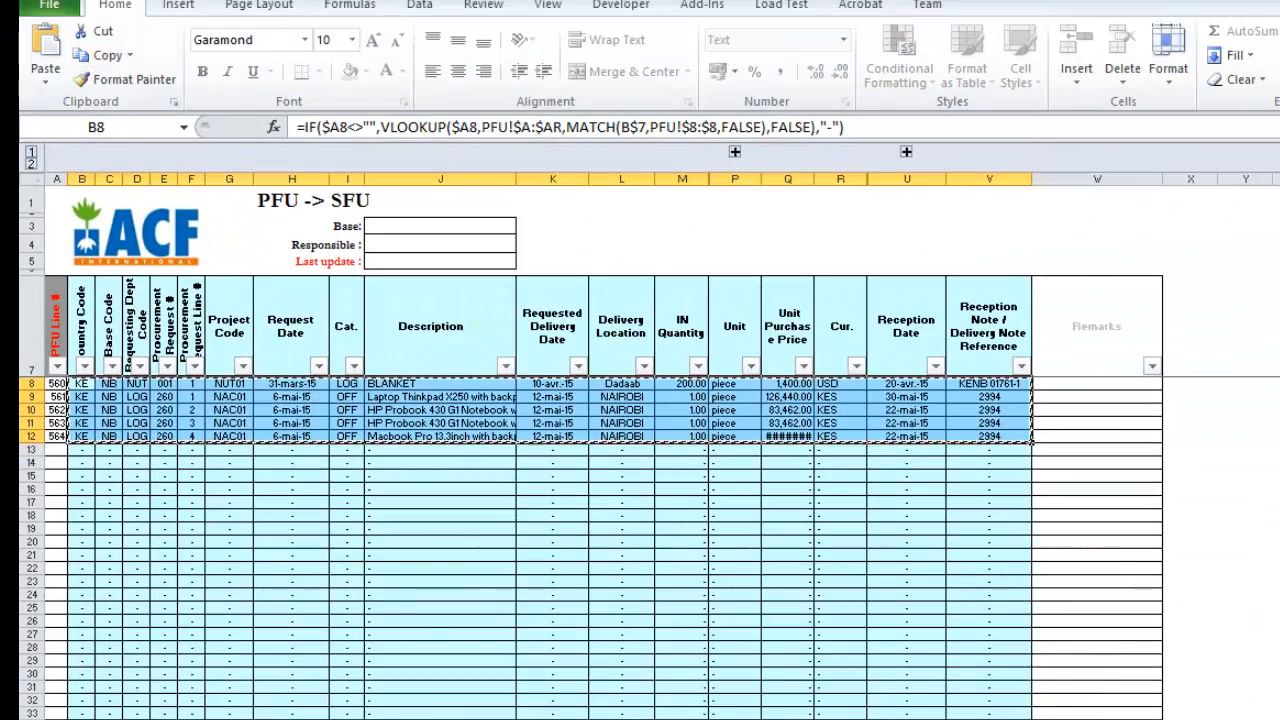
Step: Switch to the Stock Follow Up sheet and try to paste the copied procurement lines as values from cell B456
{"action": "mouse_move", "coordinate": [755, 716]}
{"action": "left_click", "coordinate": [850, 670]}
{"action": "left_click", "coordinate": [42, 84]}
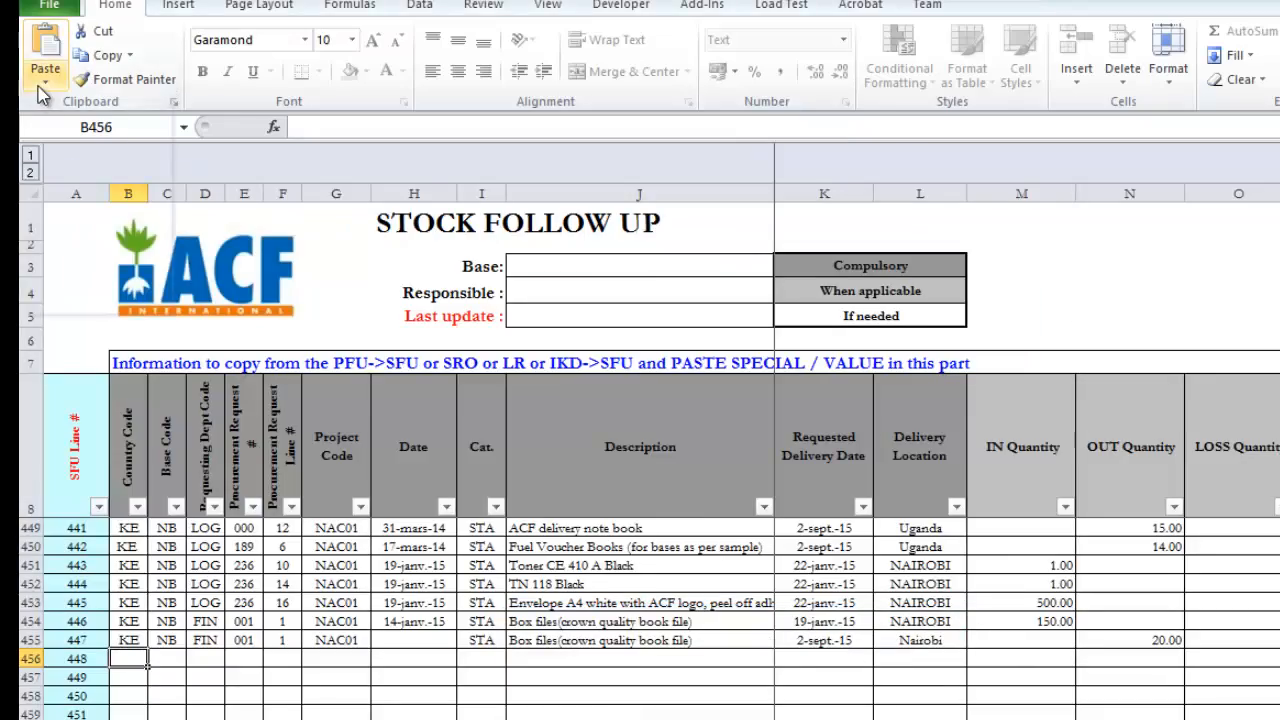
{"action": "left_click", "coordinate": [44, 215]}
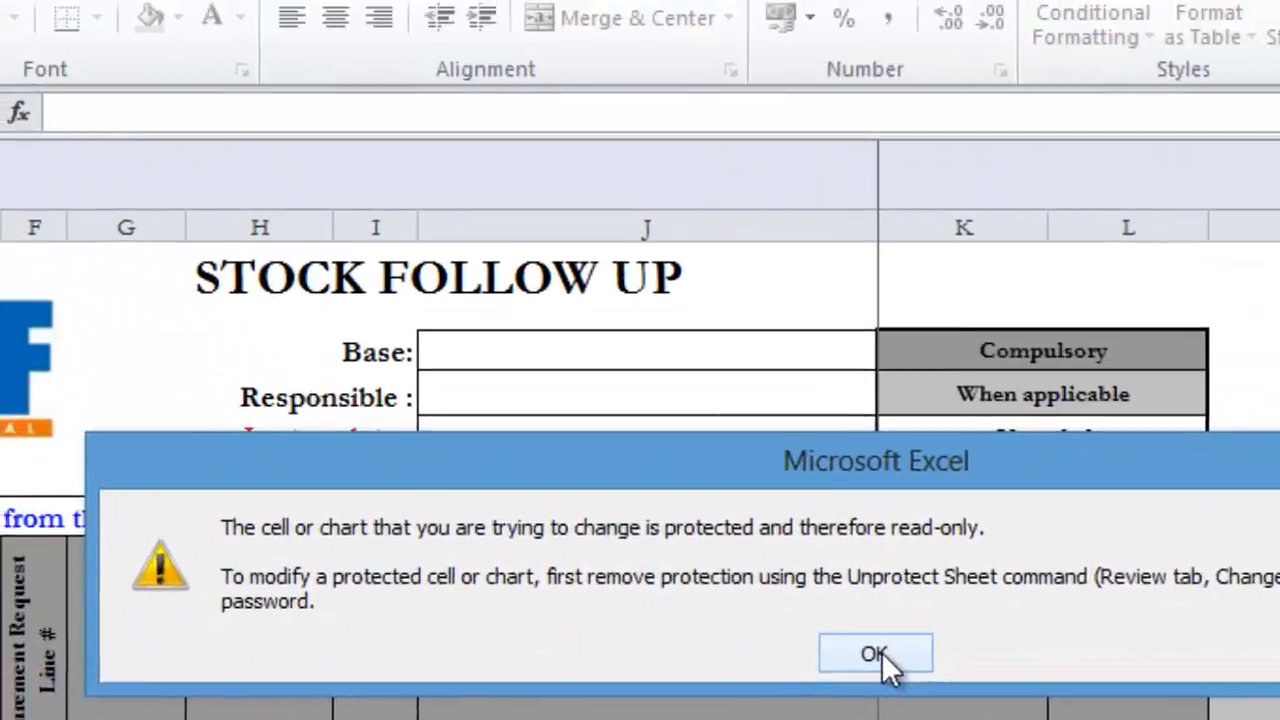
{"action": "left_click", "coordinate": [657, 364]}
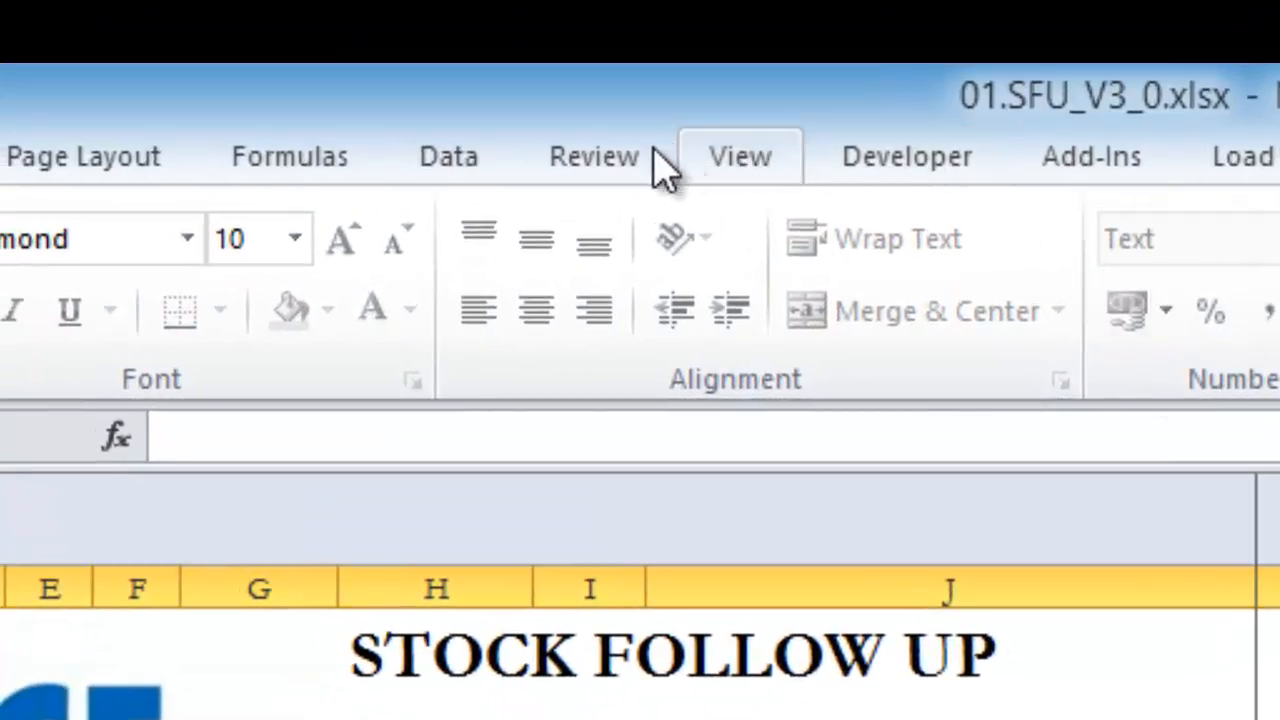
Step: Unprotect the Stock Follow Up sheet by entering the sheet protection password
{"action": "left_click", "coordinate": [645, 160]}
{"action": "left_click", "coordinate": [1000, 300]}
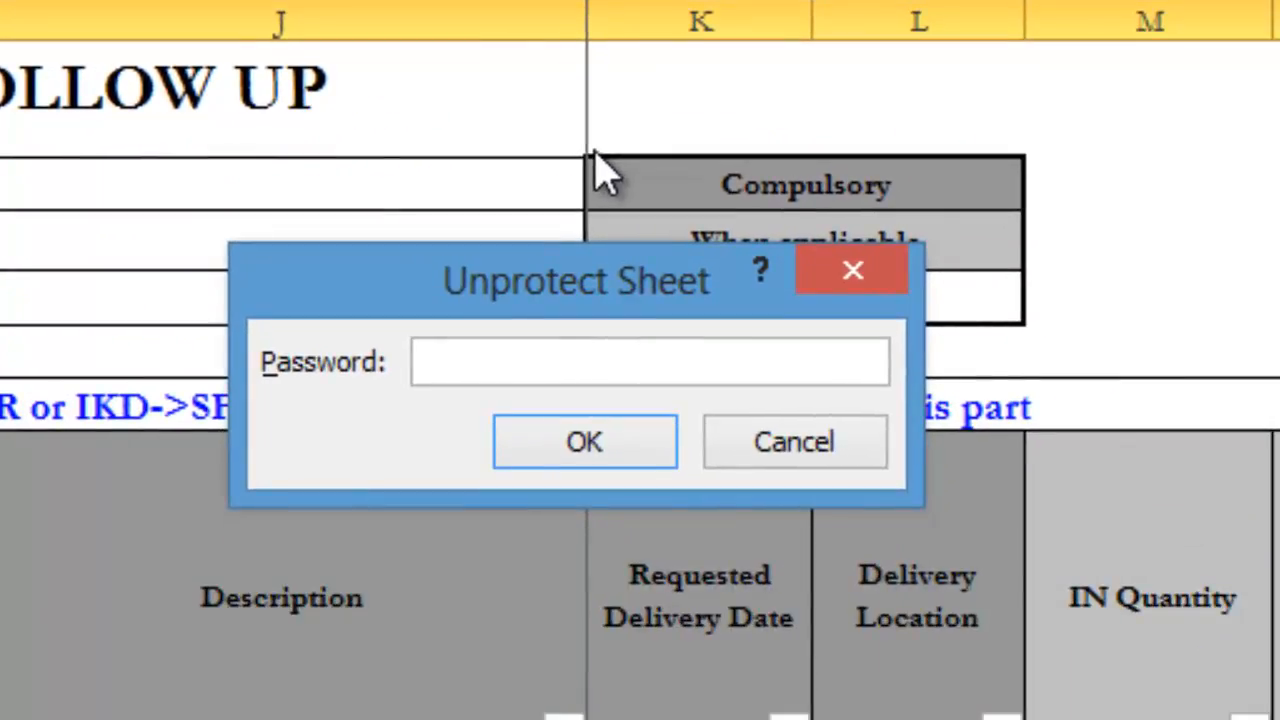
{"action": "type", "text": "123456"}
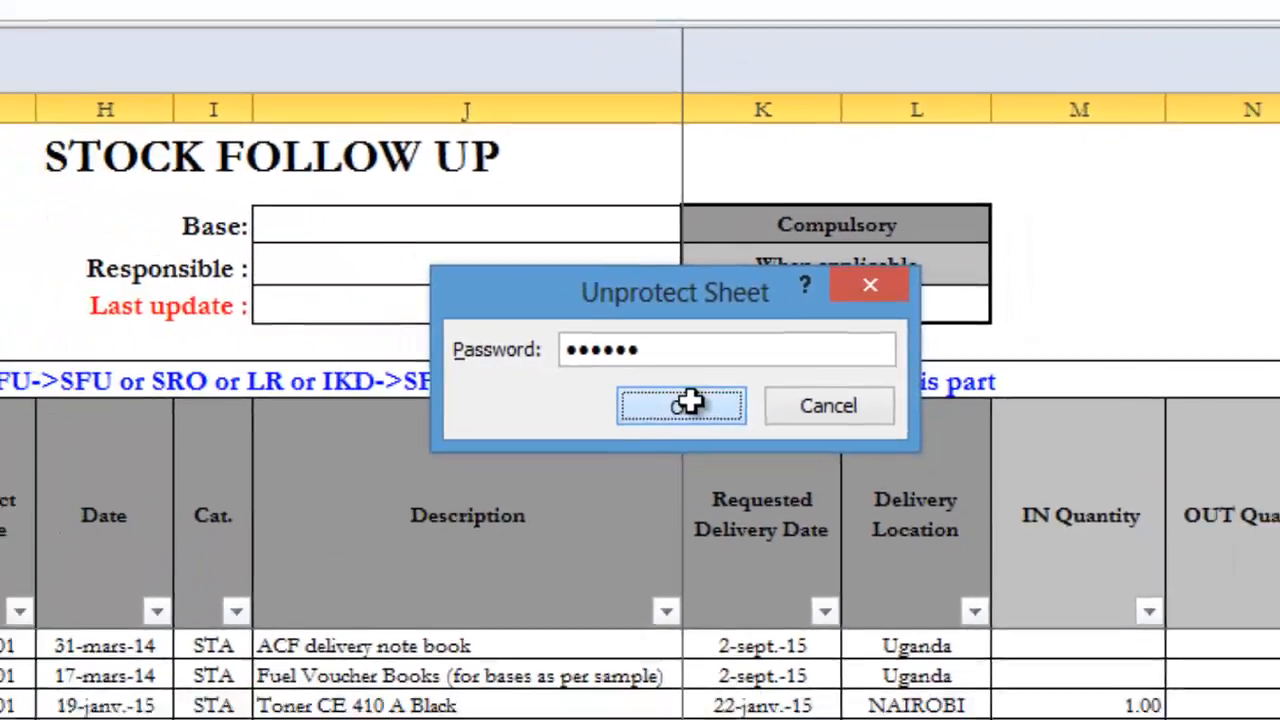
{"action": "left_click", "coordinate": [590, 440]}
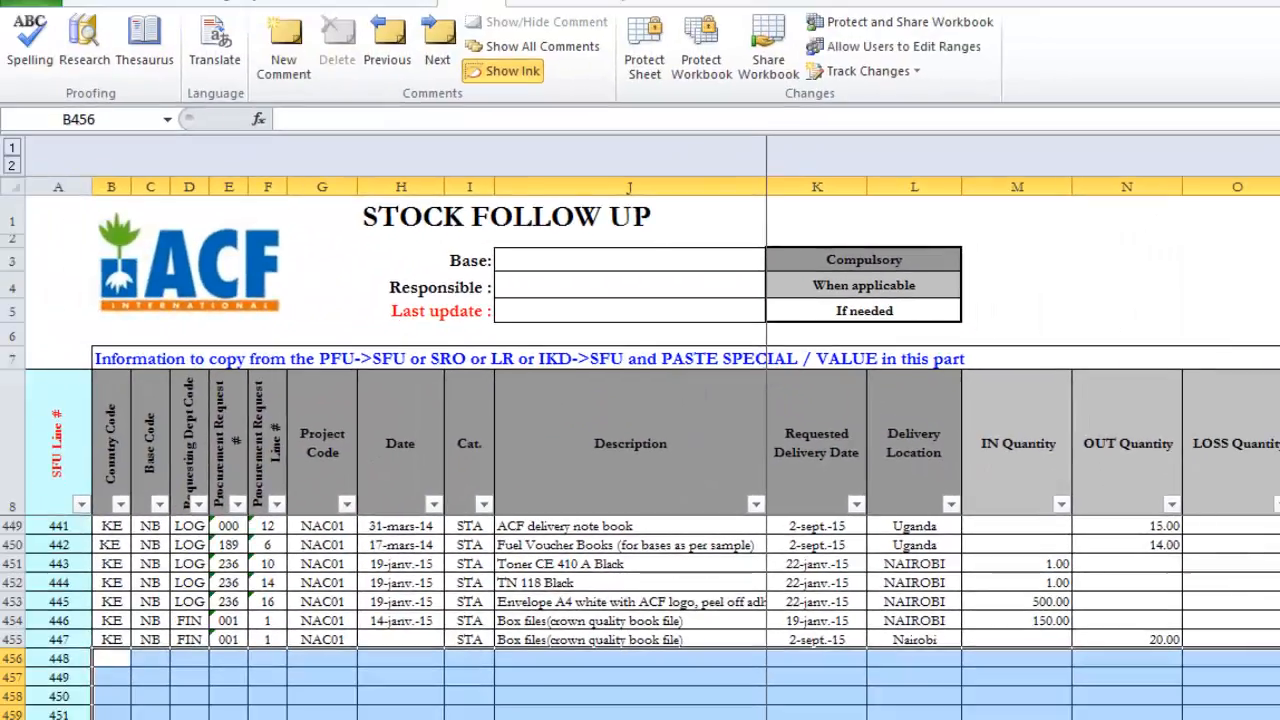
Step: Paste the copied procurement lines as values starting at cell B456, on SFU line 448, and go to the last pasted row
{"action": "left_click", "coordinate": [634, 660]}
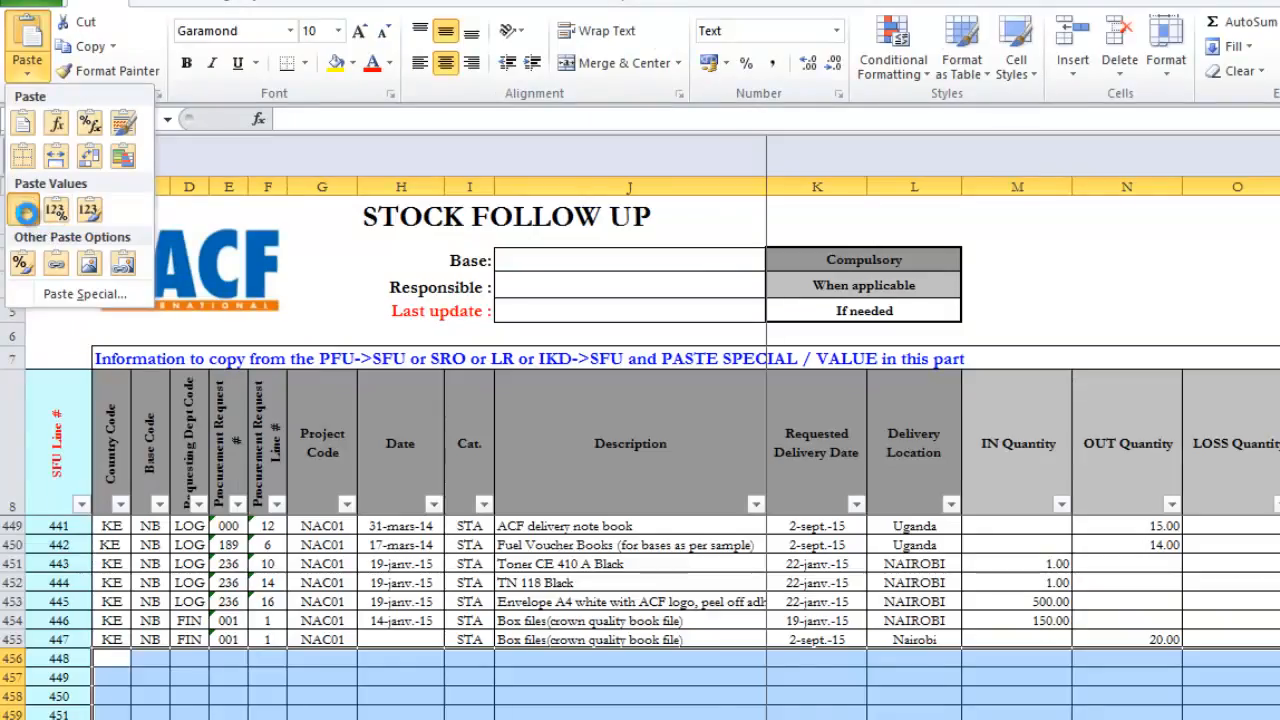
{"action": "left_click", "coordinate": [24, 210]}
{"action": "key", "text": "Down"}
{"action": "key", "text": "Down"}
{"action": "key", "text": "Down"}
{"action": "key", "text": "Down"}
{"action": "key", "text": "Down"}
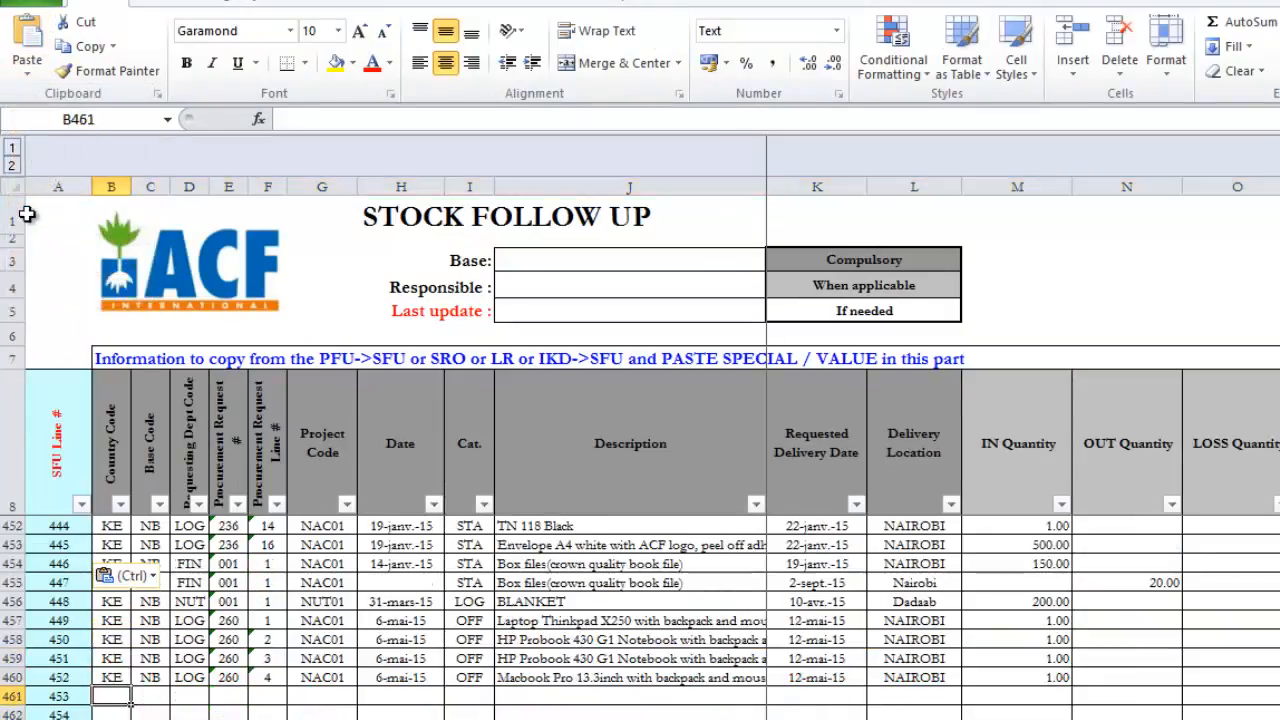
{"action": "key", "text": "Up"}
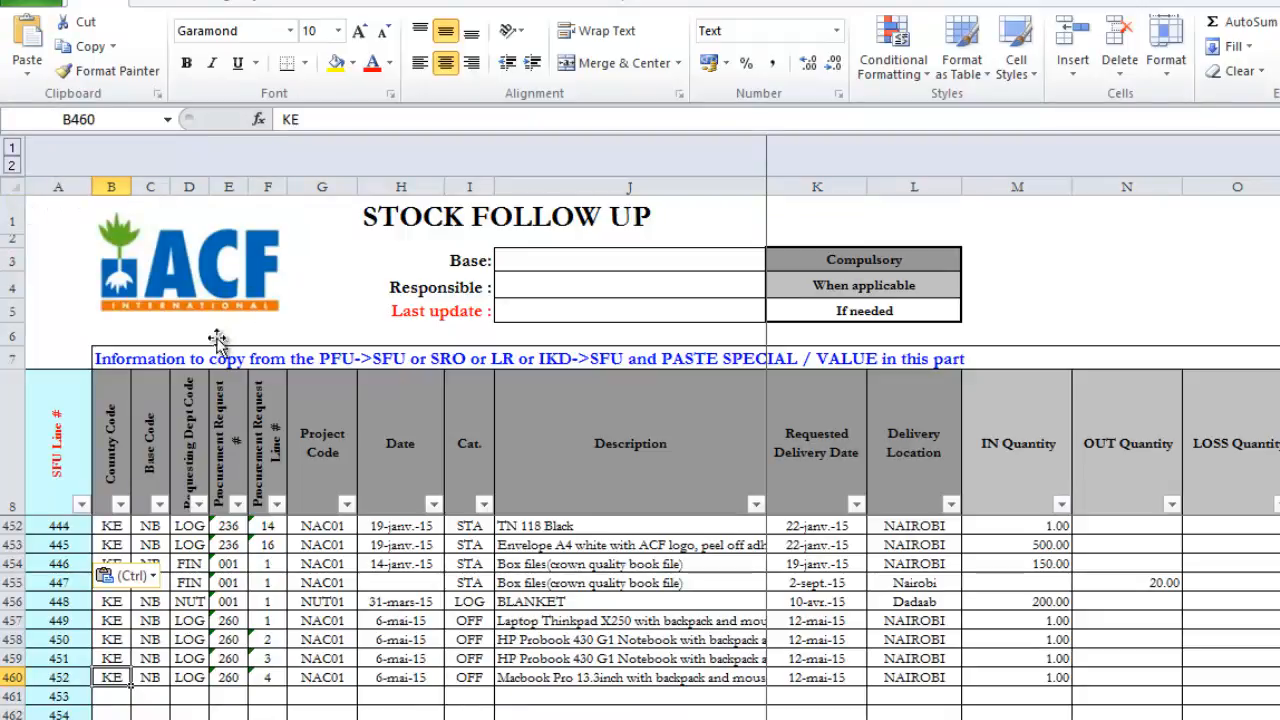
Step: Open the Stock Release Order sheet, start Scan Out and set the department code of the order reference to WASH
{"action": "left_click", "coordinate": [242, 716]}
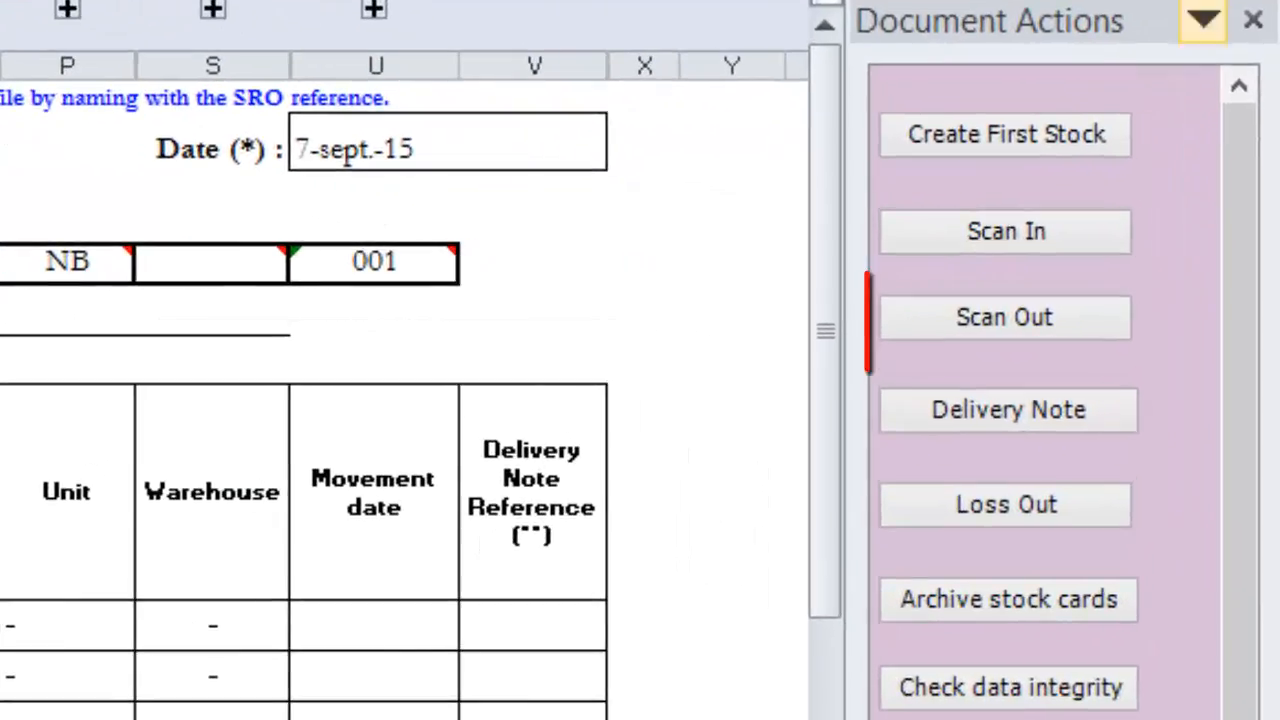
{"action": "left_click", "coordinate": [1048, 312]}
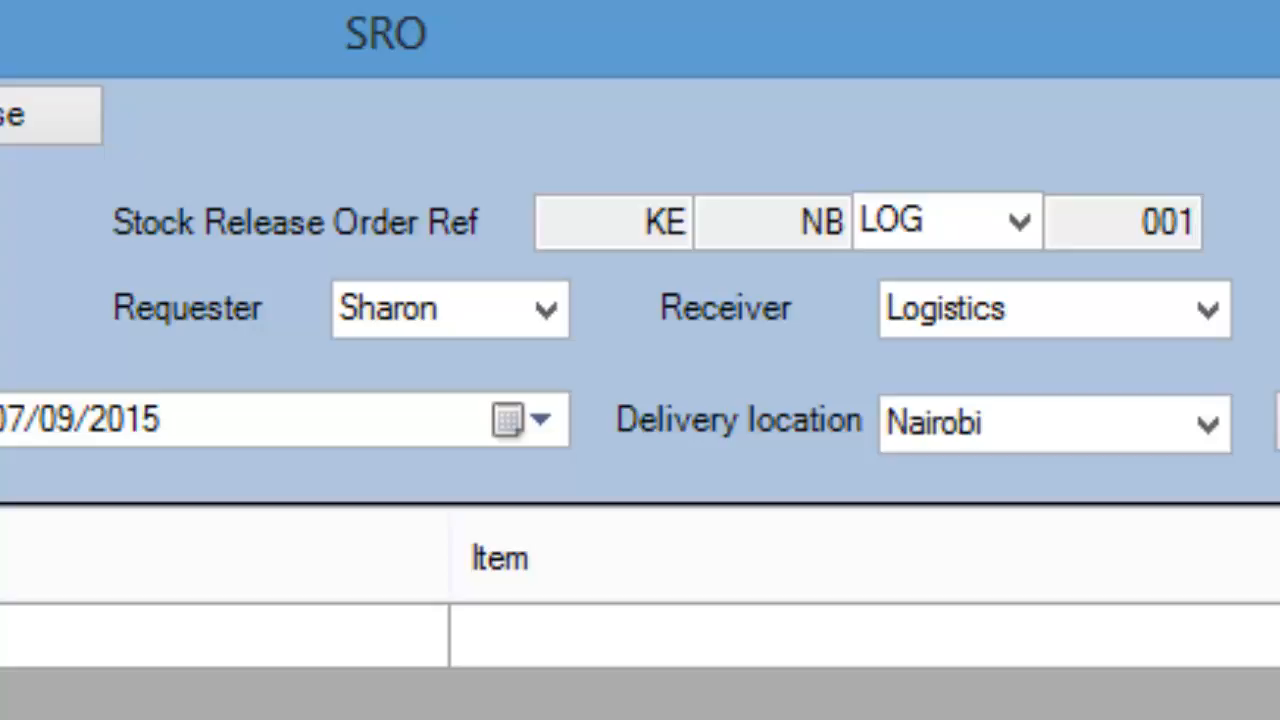
{"action": "left_click", "coordinate": [1018, 222]}
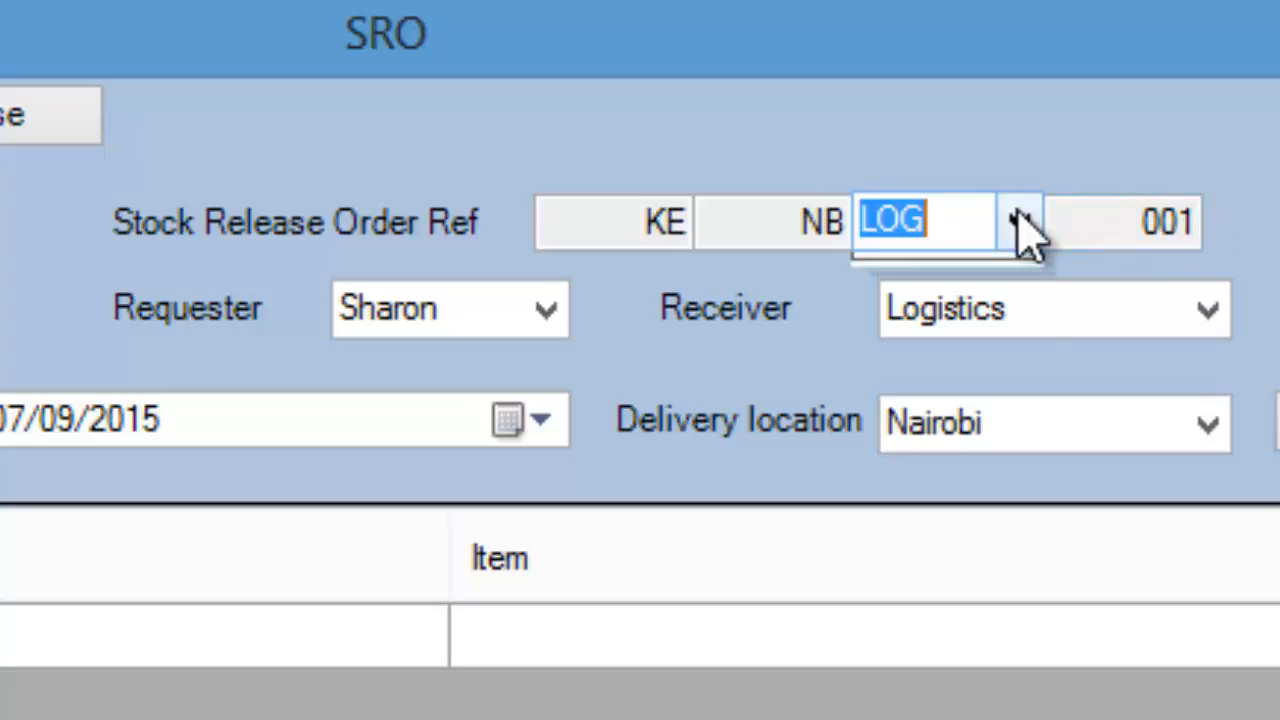
{"action": "left_click", "coordinate": [983, 314]}
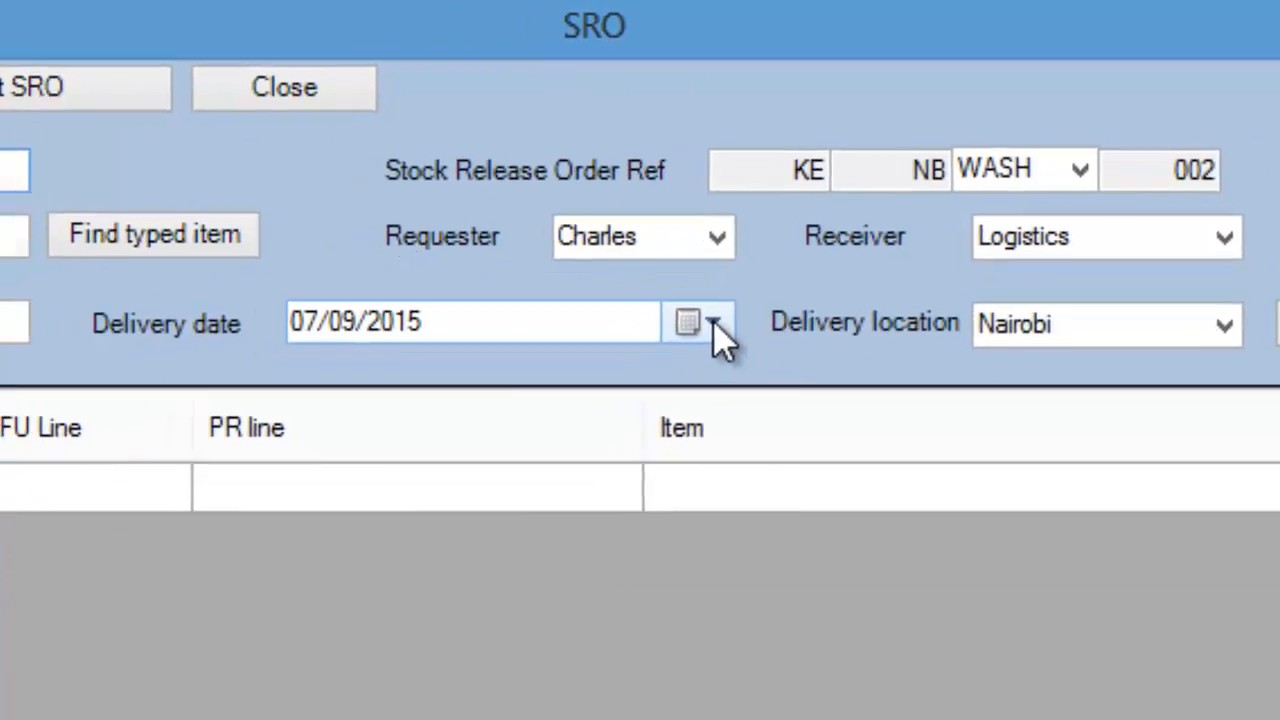
Step: Examine the delivery date calendar and the delivery location options of the stock release order
{"action": "left_click", "coordinate": [535, 421]}
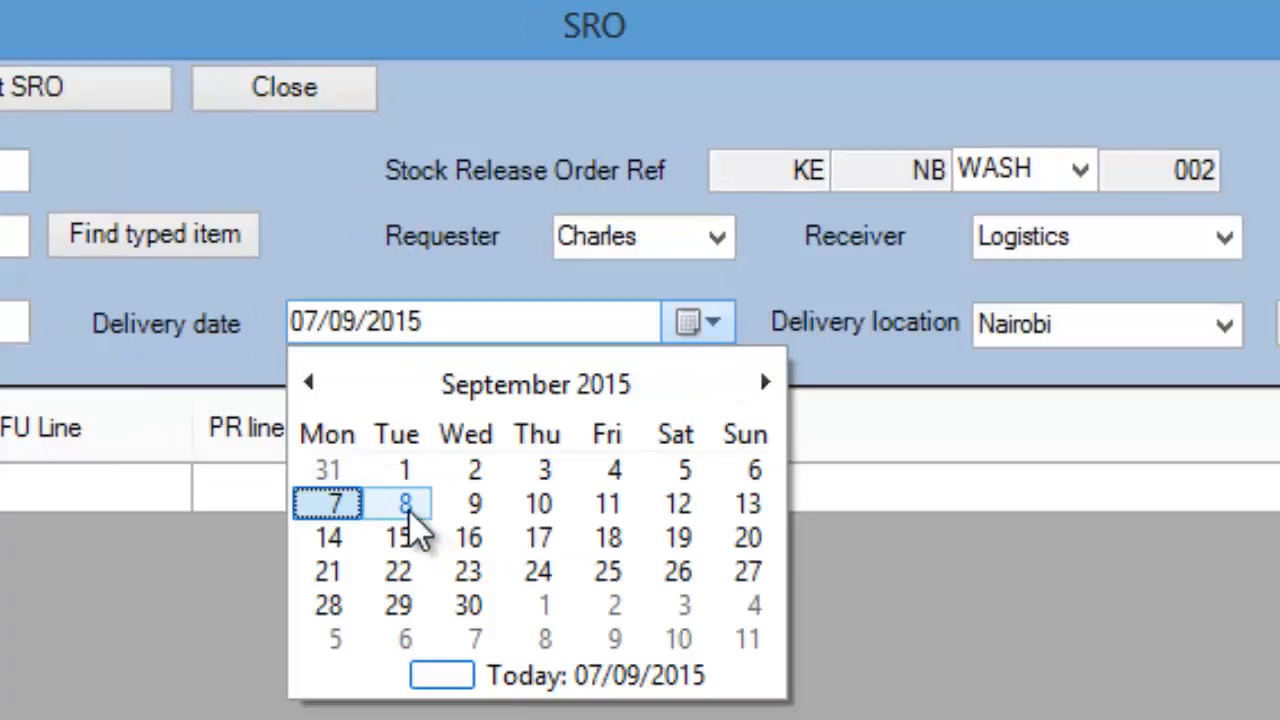
{"action": "left_click", "coordinate": [892, 322]}
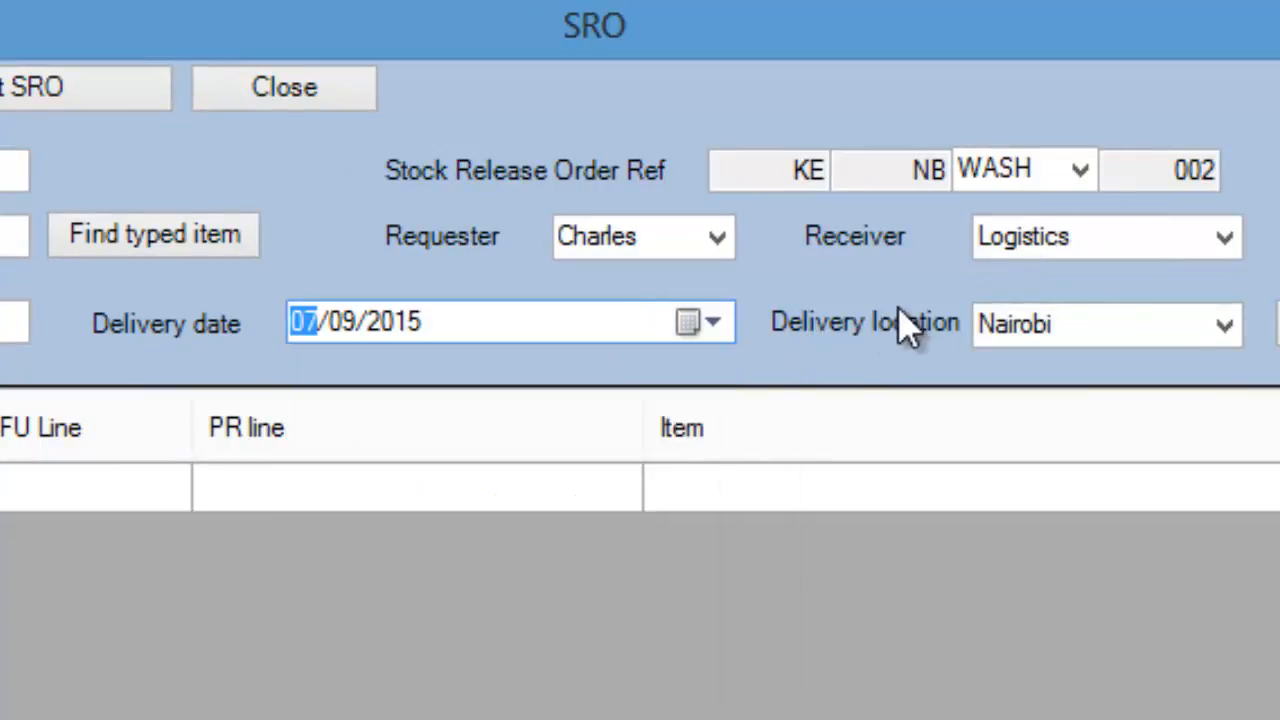
{"action": "left_click", "coordinate": [1226, 328]}
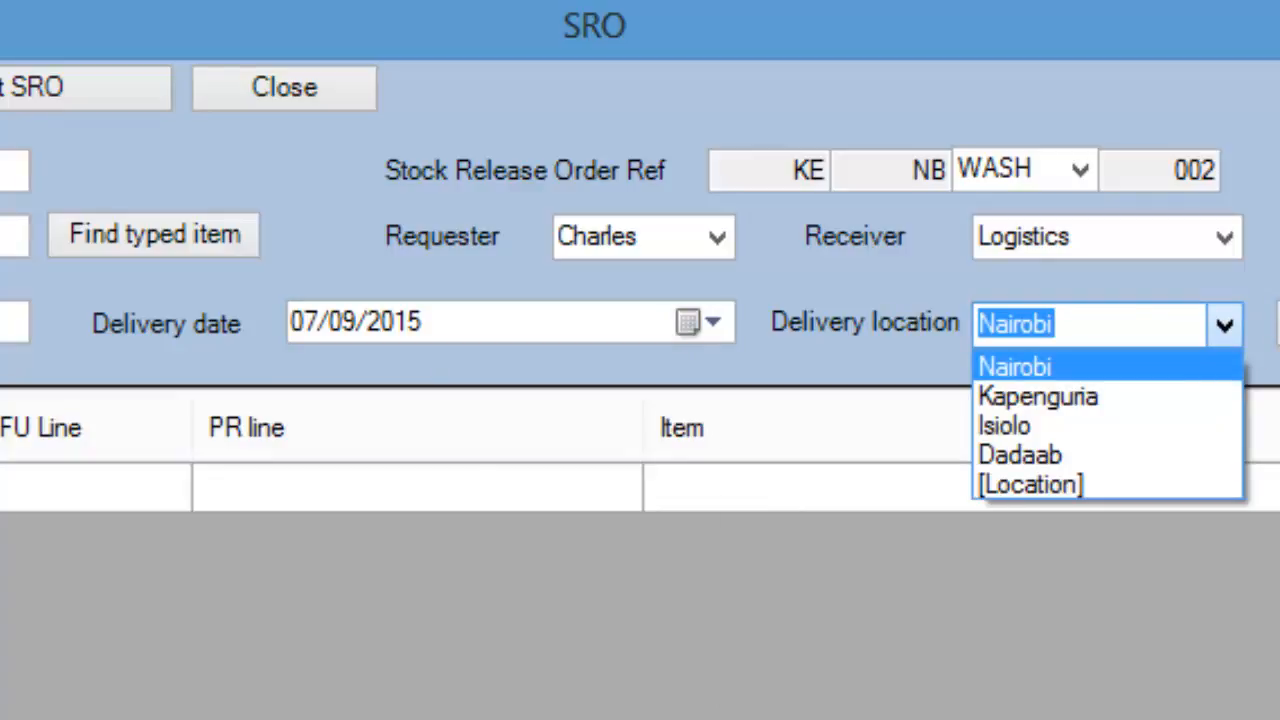
{"action": "left_click", "coordinate": [1189, 208]}
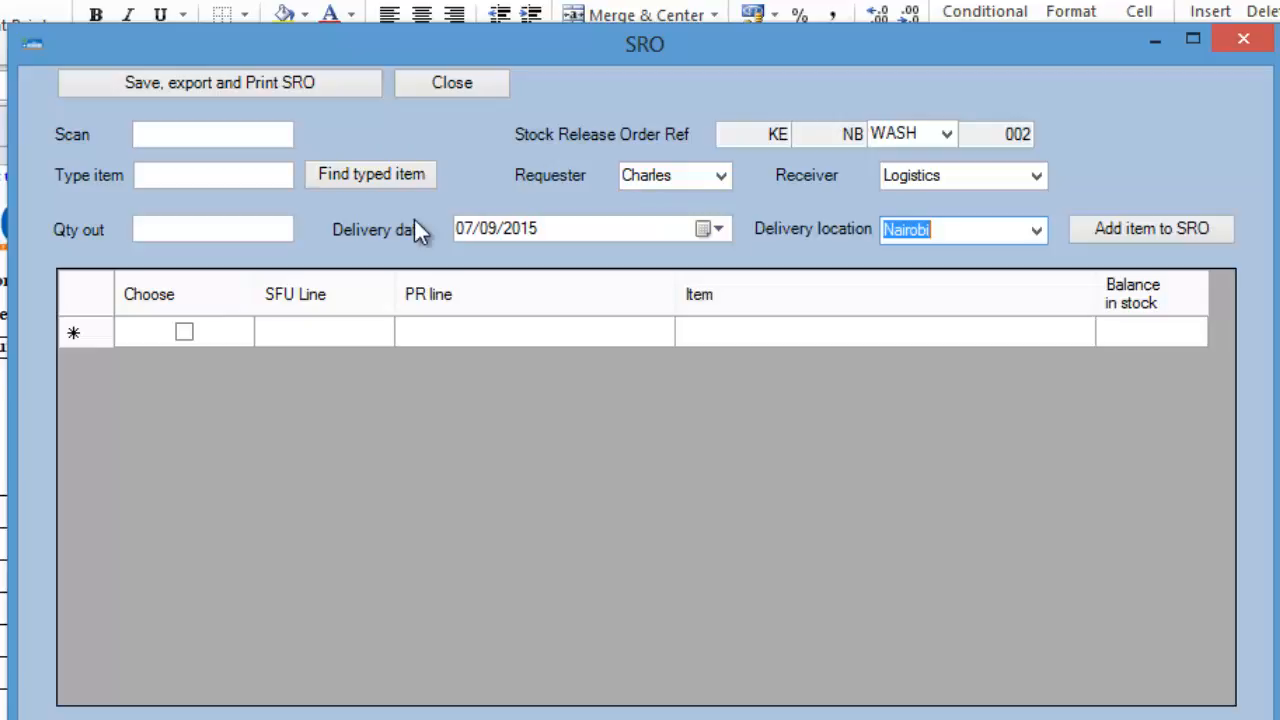
Step: Search for "laptop", choose the Laptop Thinkpad X250 line and add it to the SRO with an out quantity of 1
{"action": "left_click", "coordinate": [169, 168]}
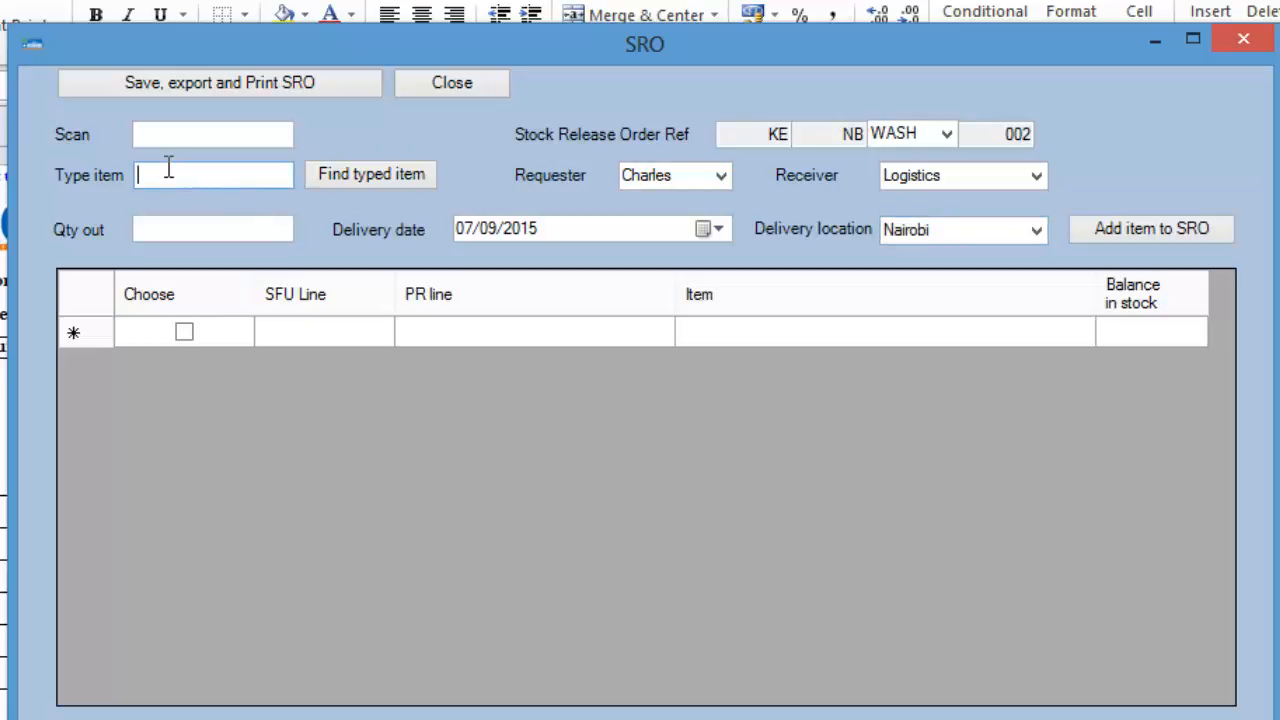
{"action": "type", "text": "laptop"}
{"action": "left_click", "coordinate": [354, 176]}
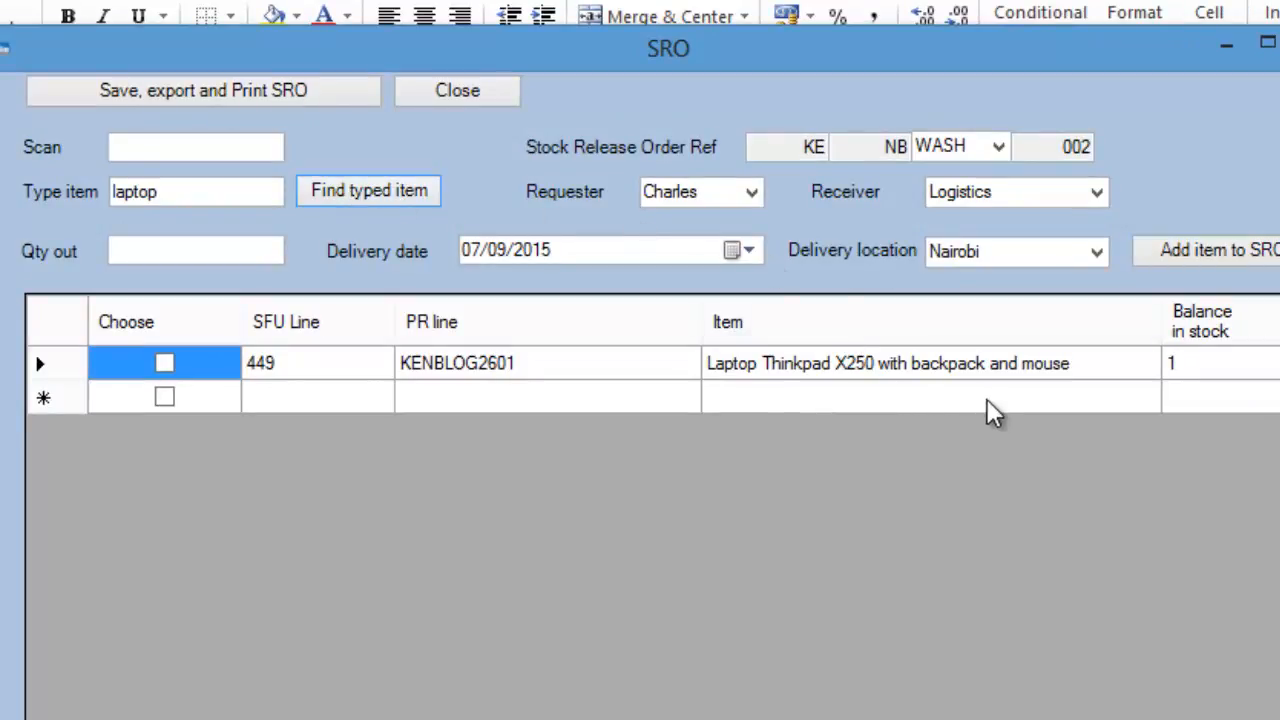
{"action": "left_click", "coordinate": [165, 362]}
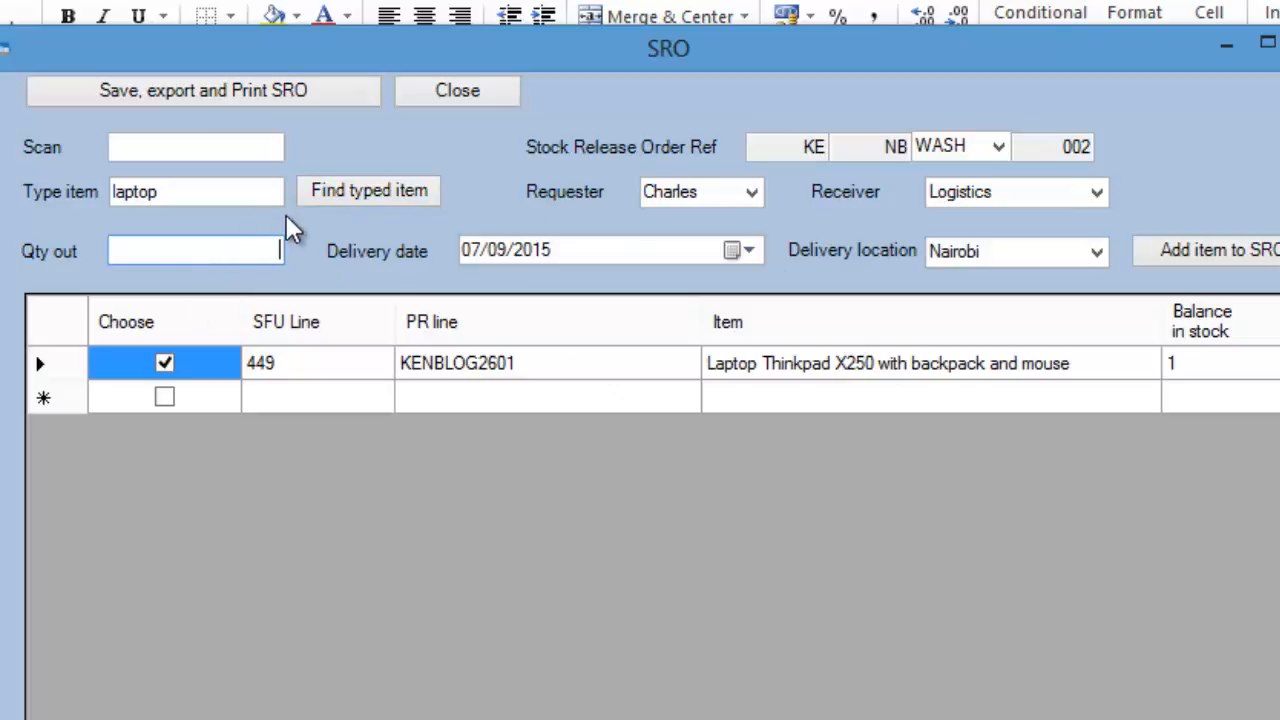
{"action": "type", "text": "1"}
{"action": "left_click", "coordinate": [1245, 268]}
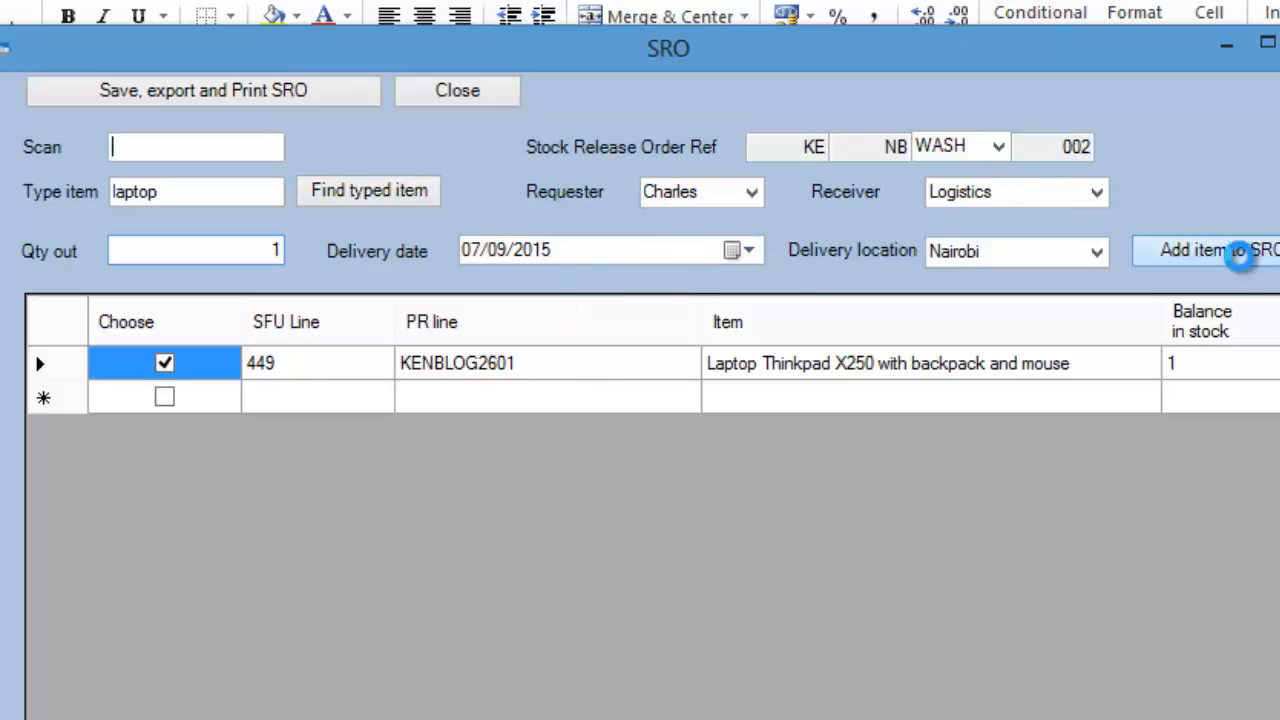
{"action": "left_click", "coordinate": [974, 538]}
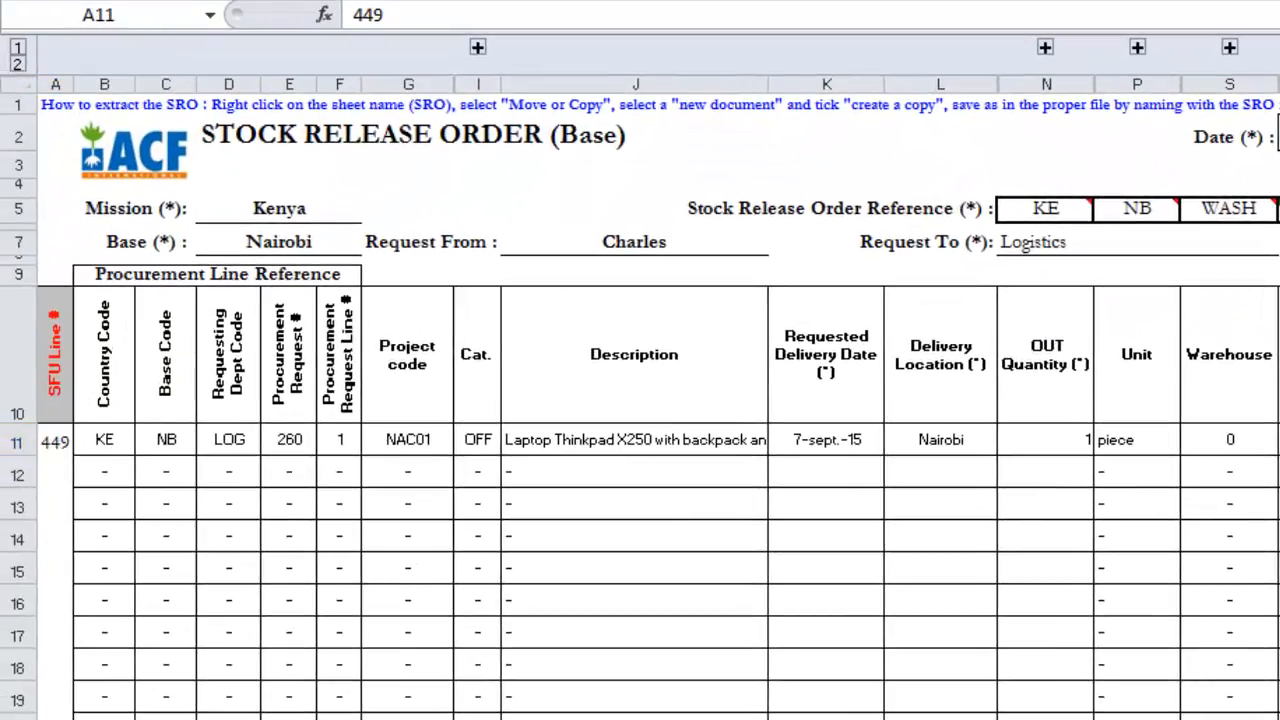
Step: Return to the SRO form, search for "pap" and add 2 of the white 80gms A4 printing papers on SFU line 421
{"action": "left_click", "coordinate": [930, 718]}
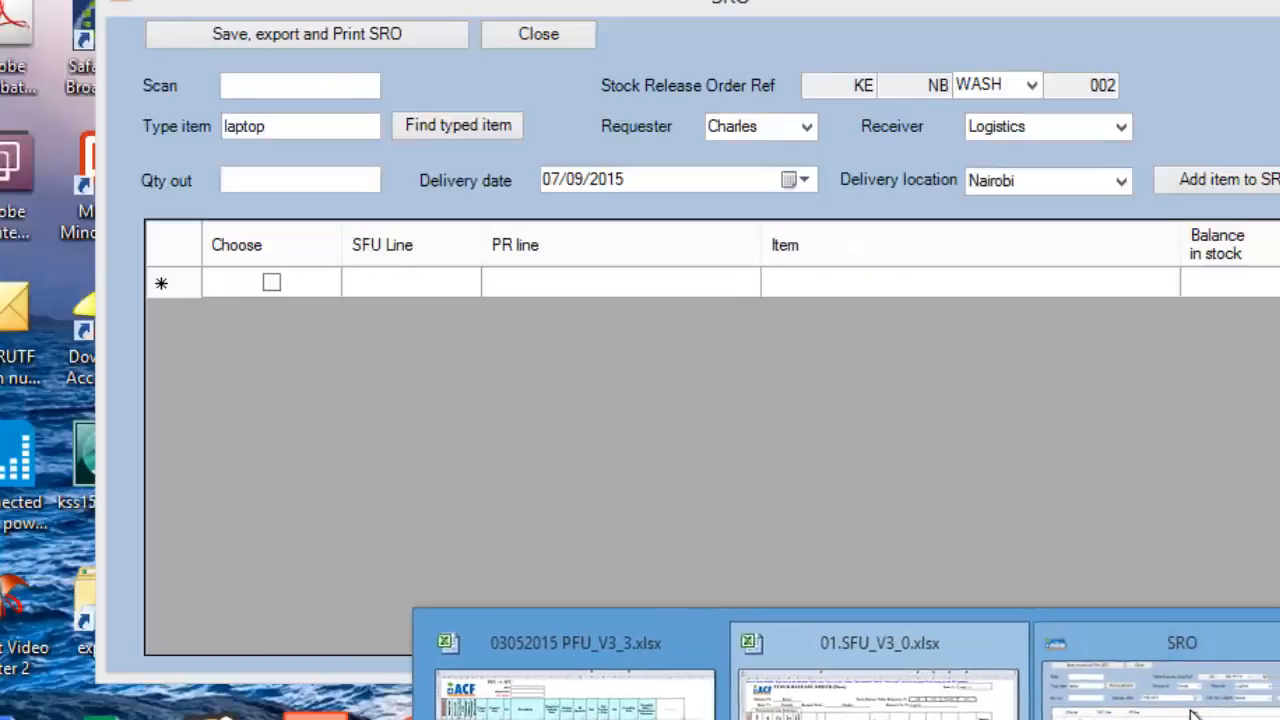
{"action": "left_click", "coordinate": [1240, 686]}
{"action": "left_click_drag", "start_coordinate": [220, 163], "coordinate": [33, 146]}
{"action": "type", "text": "pap"}
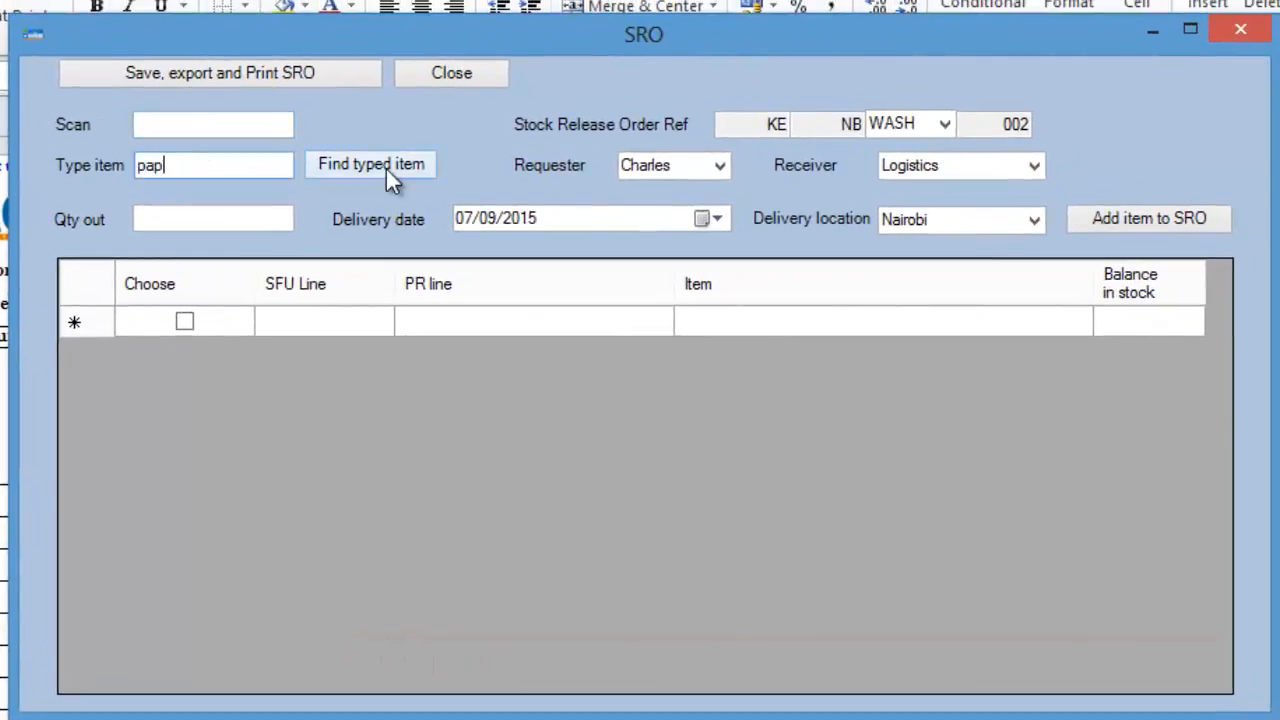
{"action": "left_click", "coordinate": [386, 169]}
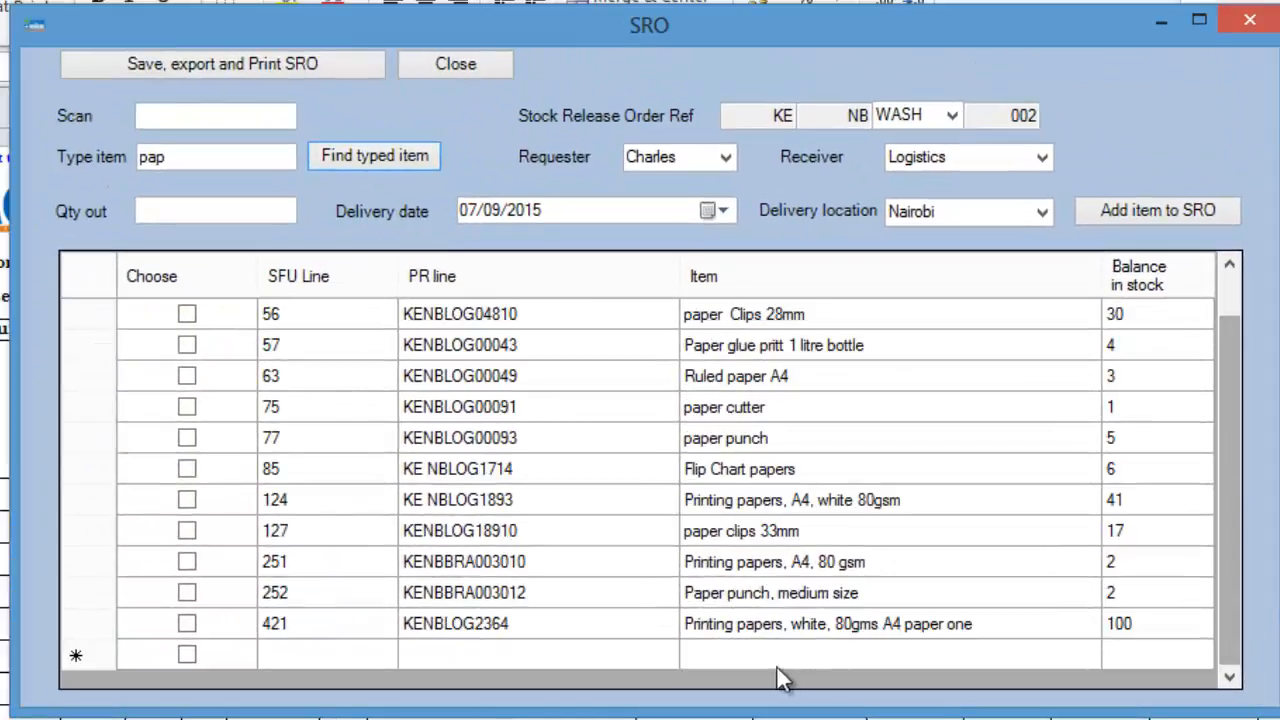
{"action": "left_click", "coordinate": [743, 624]}
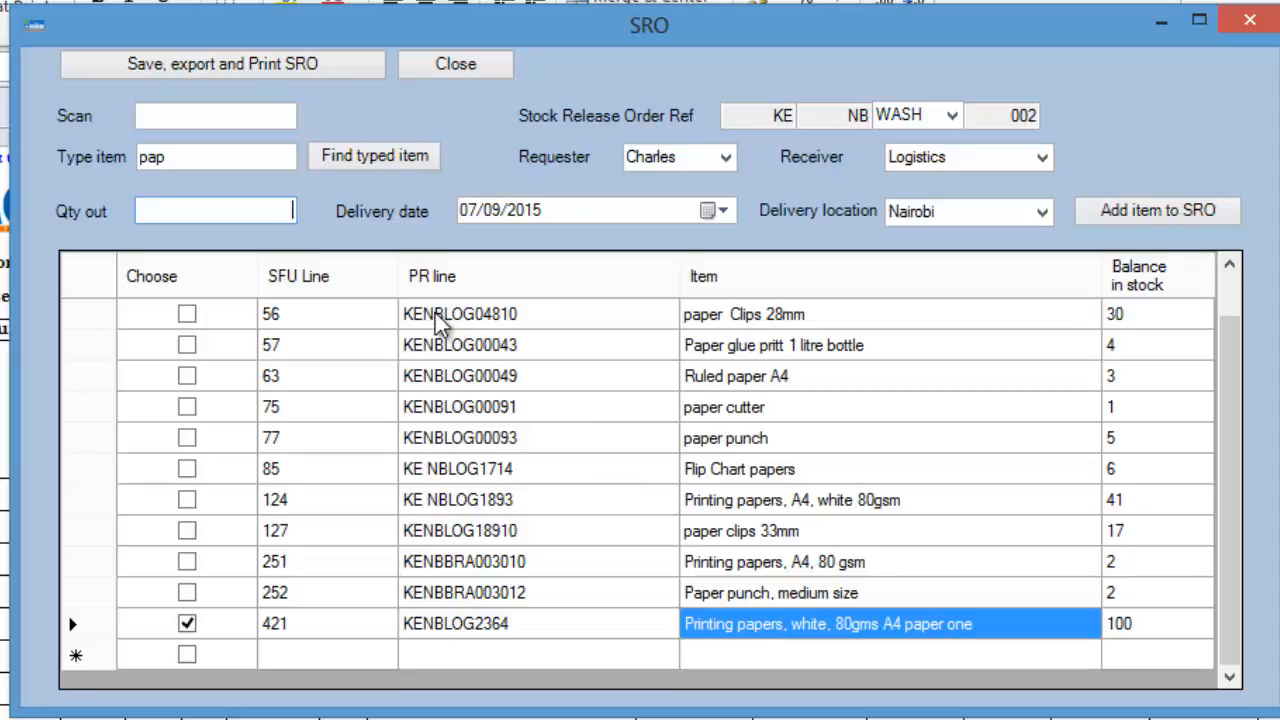
{"action": "type", "text": "2"}
{"action": "key", "text": "Return"}
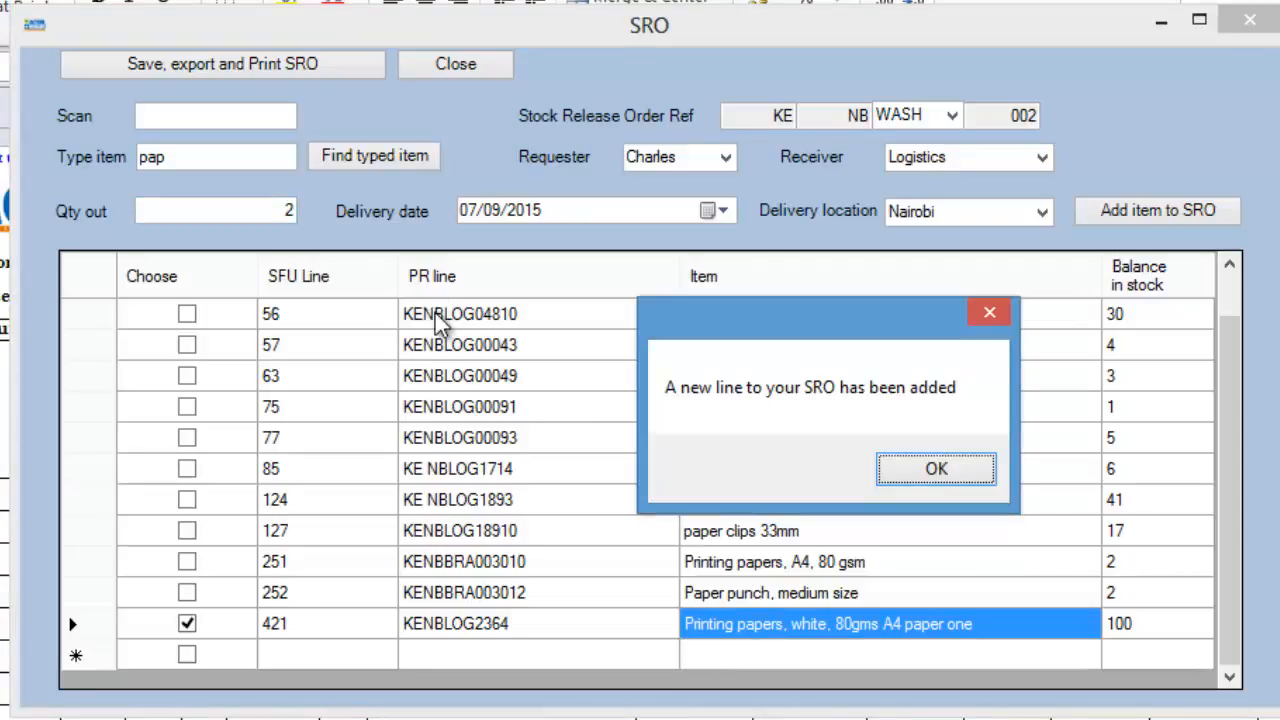
{"action": "left_click", "coordinate": [970, 471]}
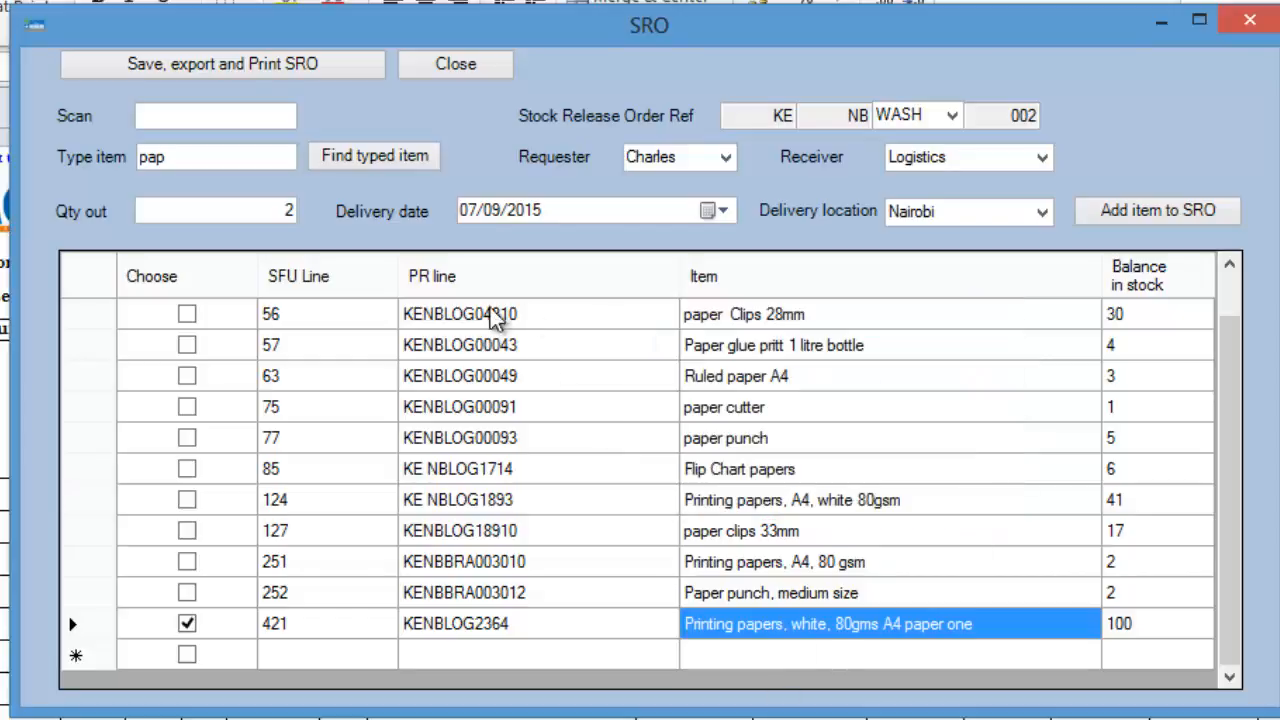
Step: Search for "blan" and add the BLANKET line to the SRO with an out quantity of 200
{"action": "double_click", "coordinate": [189, 157]}
{"action": "type", "text": "blan"}
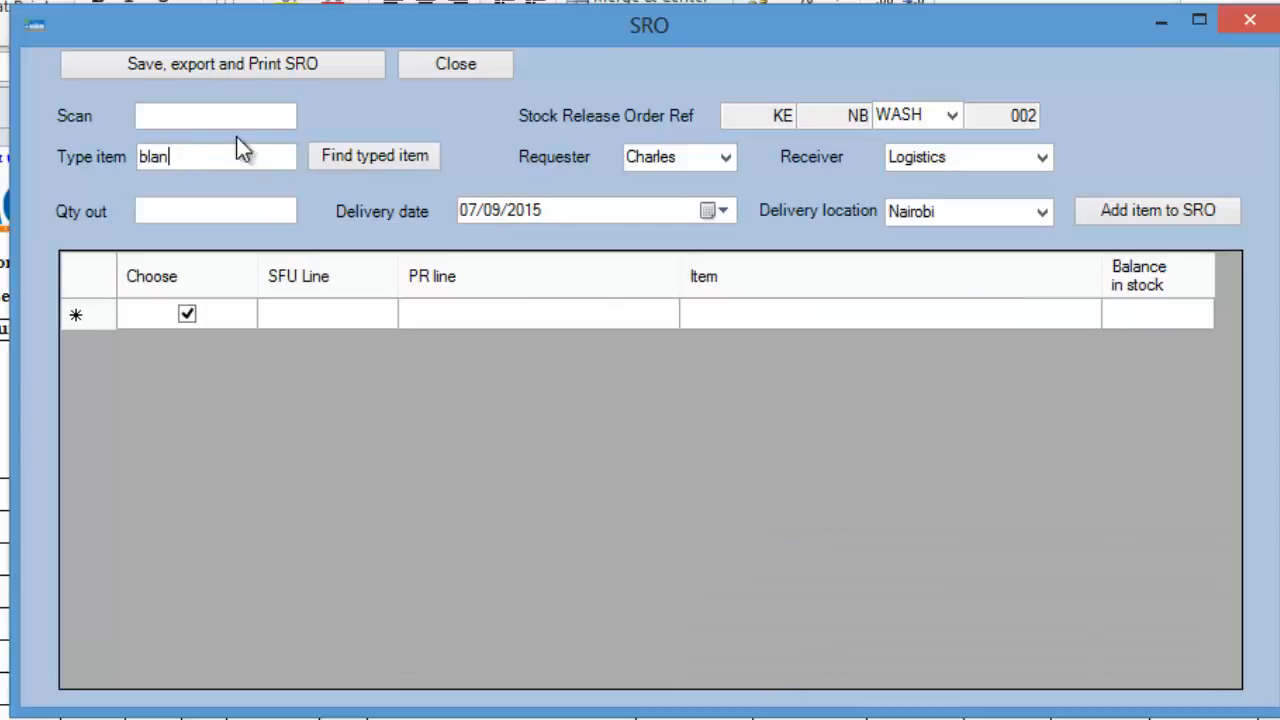
{"action": "left_click", "coordinate": [392, 163]}
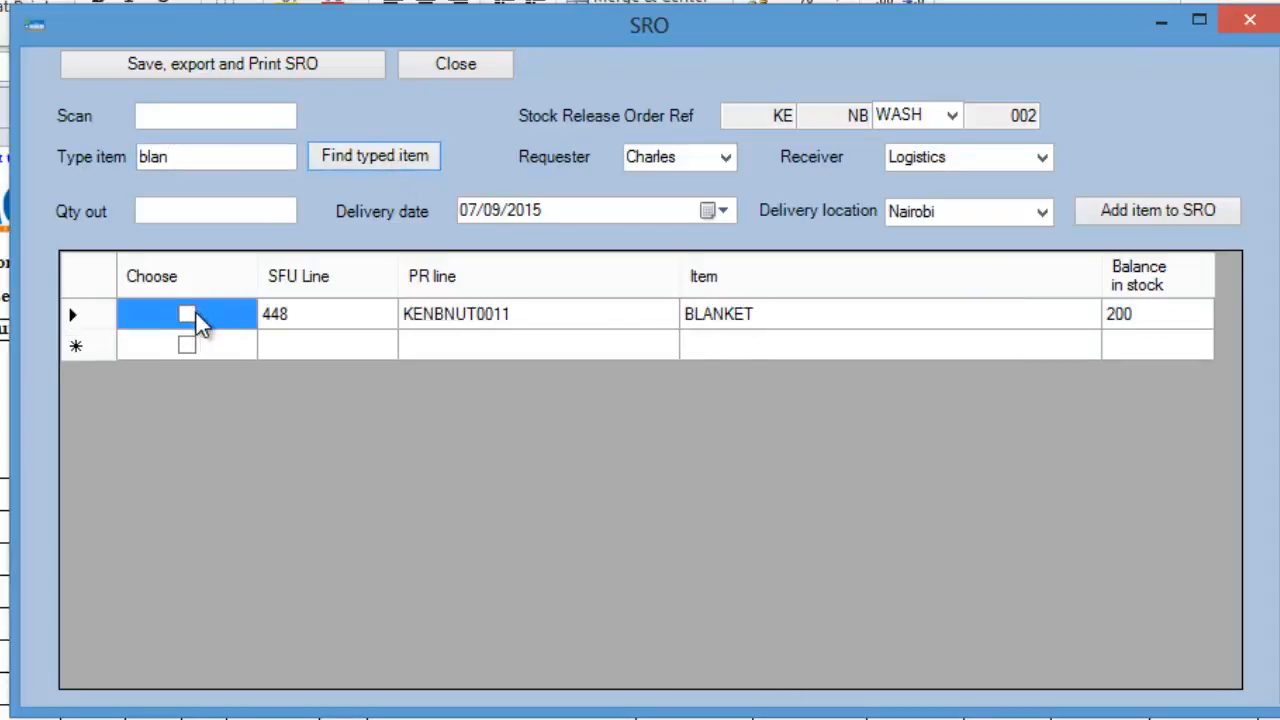
{"action": "left_click", "coordinate": [188, 314]}
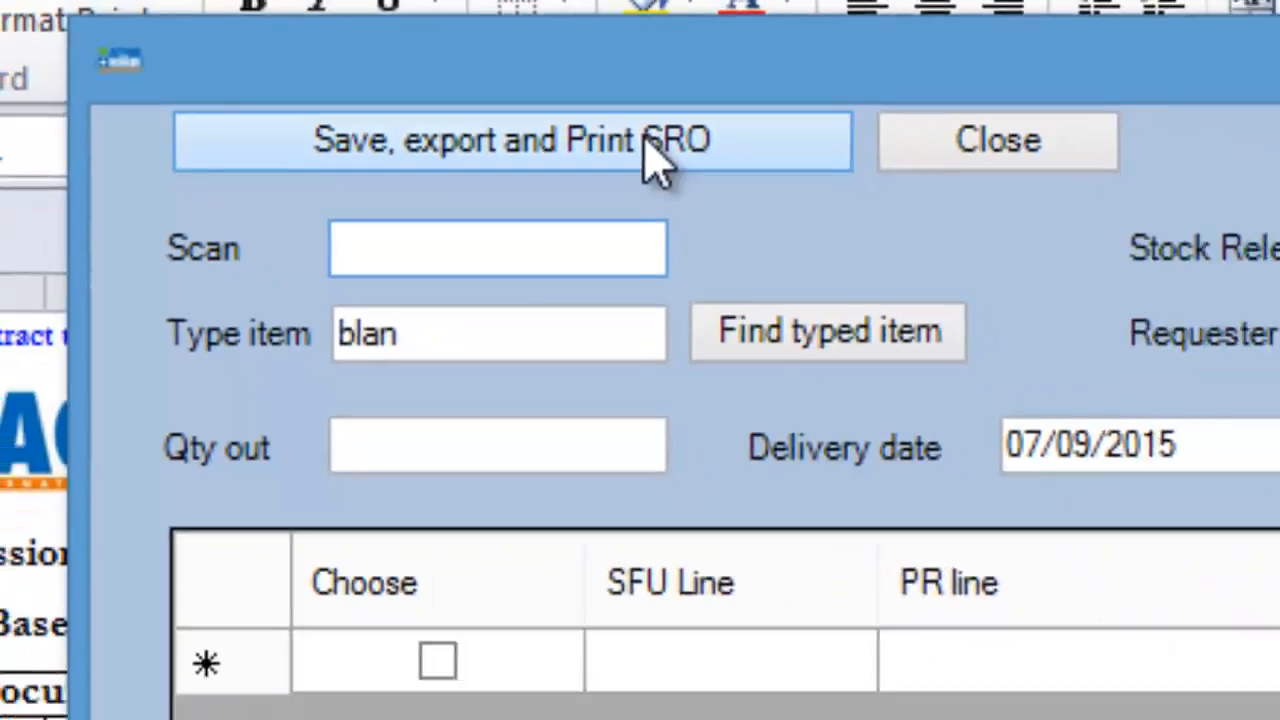
Step: Save and export the stock release order, then save its workbook in the SRO folder as KENBLOG001.xlsx
{"action": "left_click", "coordinate": [880, 195]}
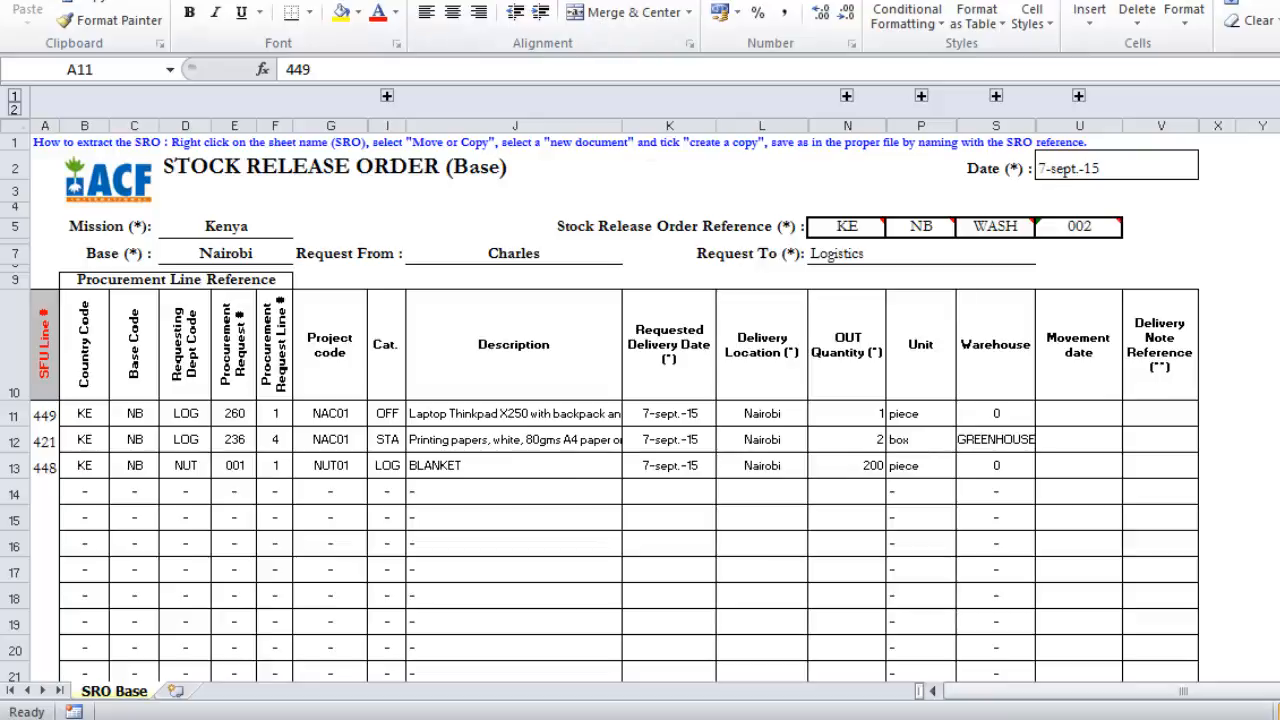
{"action": "left_click", "coordinate": [28, 2]}
{"action": "left_click", "coordinate": [63, 9]}
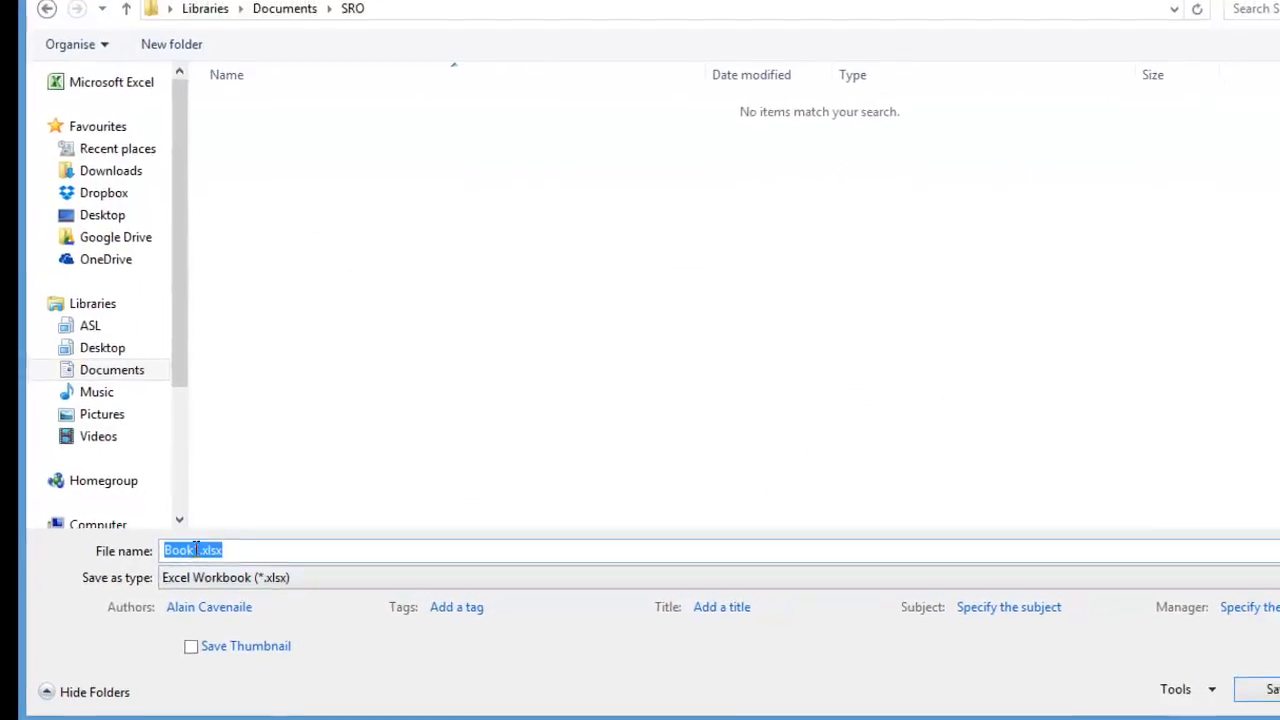
{"action": "left_click", "coordinate": [202, 560]}
{"action": "key", "text": "BackSpace"}
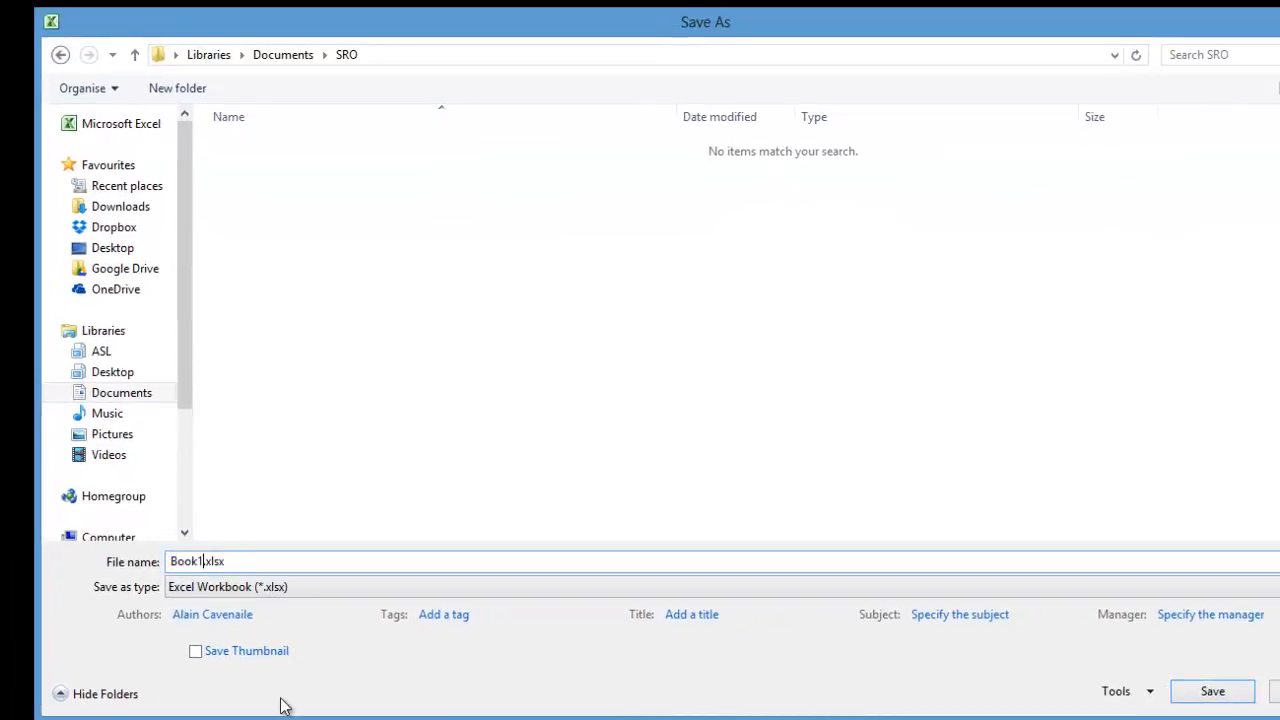
{"action": "key", "text": "BackSpace"}
{"action": "key", "text": "BackSpace"}
{"action": "key", "text": "BackSpace"}
{"action": "key", "text": "BackSpace"}
{"action": "type", "text": "KENBLO"}
{"action": "type", "text": "G001"}
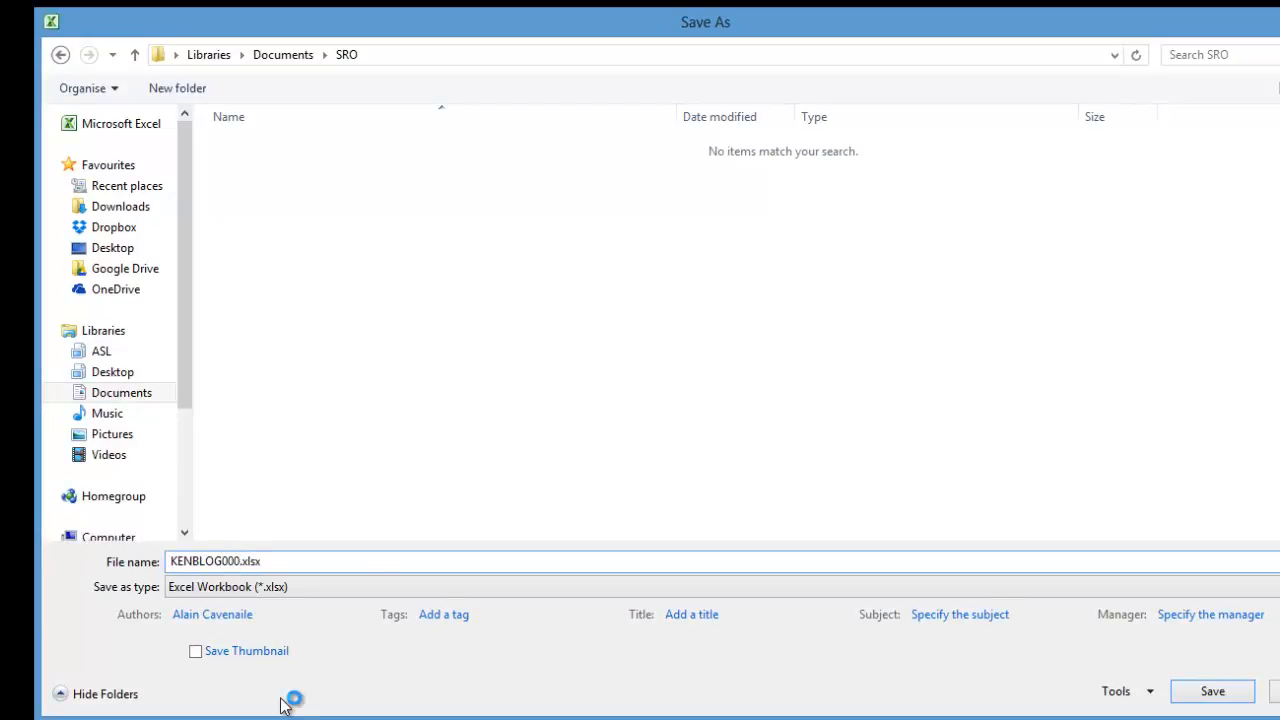
{"action": "left_click", "coordinate": [1210, 694]}
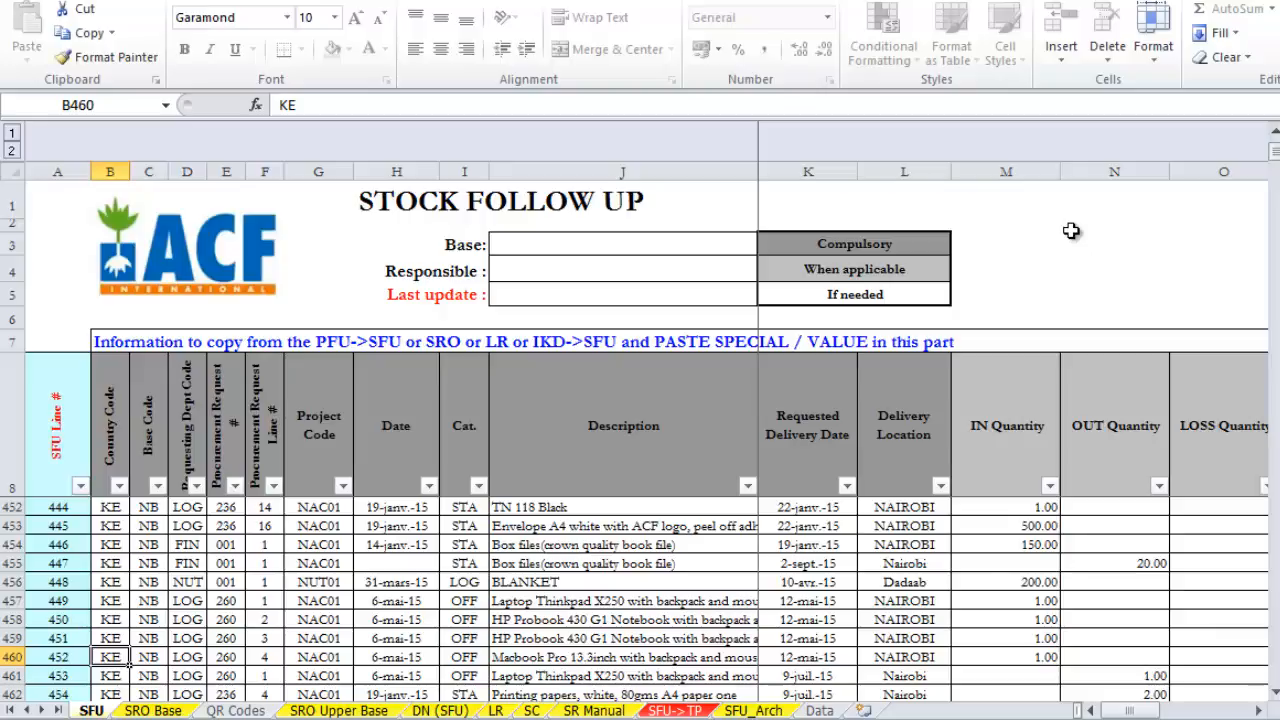
Step: Examine the newly released laptop, printing paper and BLANKET lines in the SFU sheet, from out quantity through unit, price and movement columns
{"action": "left_click", "coordinate": [297, 602]}
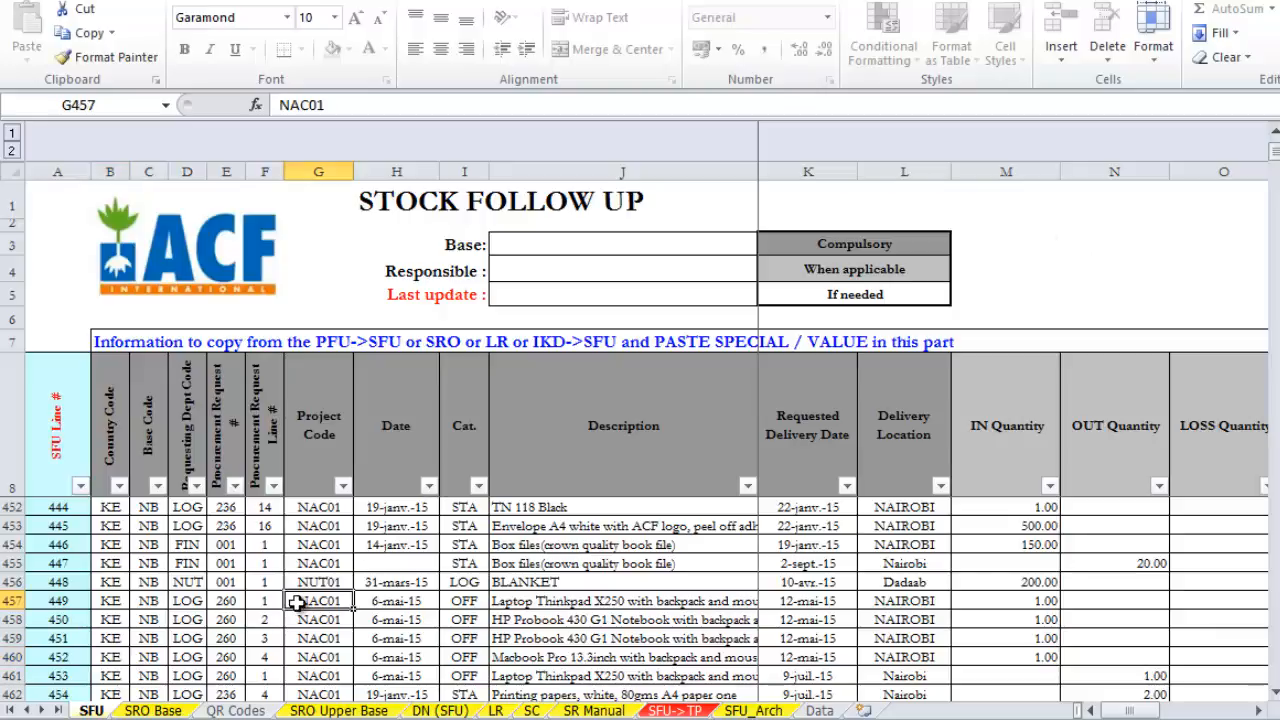
{"action": "key", "text": "Down"}
{"action": "key", "text": "Down"}
{"action": "key", "text": "Down"}
{"action": "key", "text": "Down"}
{"action": "key", "text": "Right"}
{"action": "key", "text": "Right"}
{"action": "key", "text": "Right"}
{"action": "key", "text": "Right"}
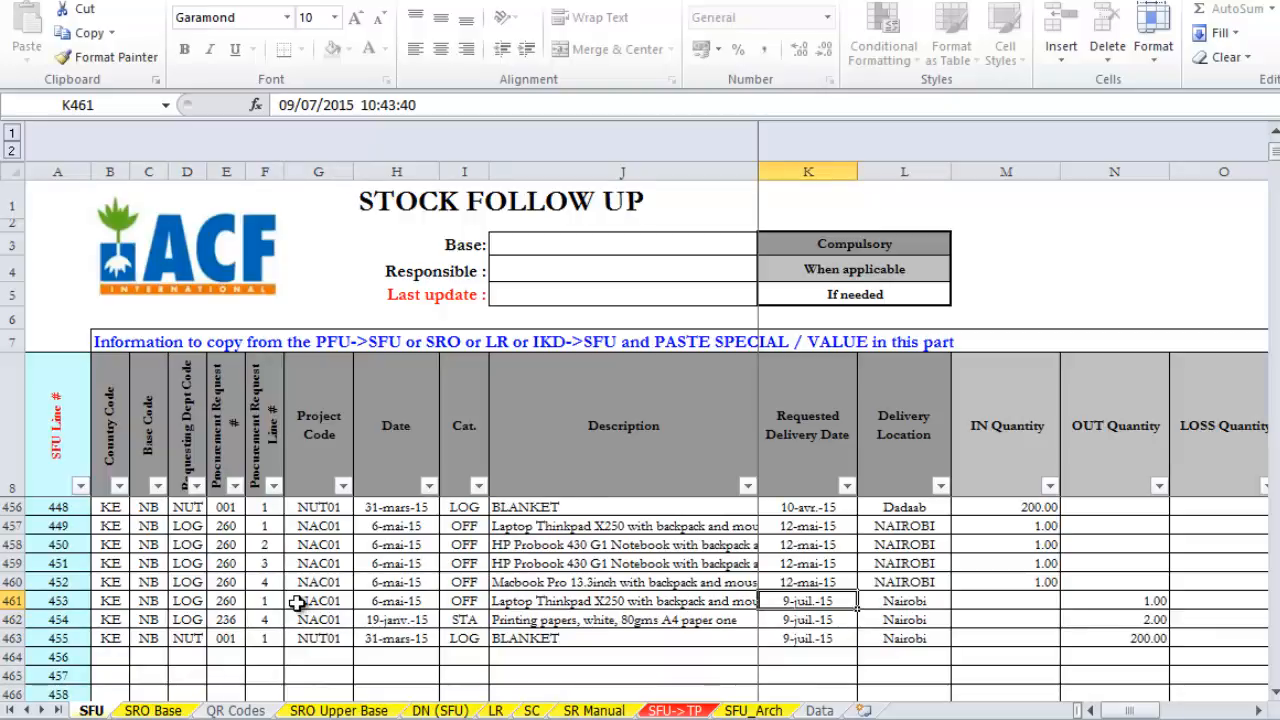
{"action": "key", "text": "Right"}
{"action": "key", "text": "Right"}
{"action": "key", "text": "Right"}
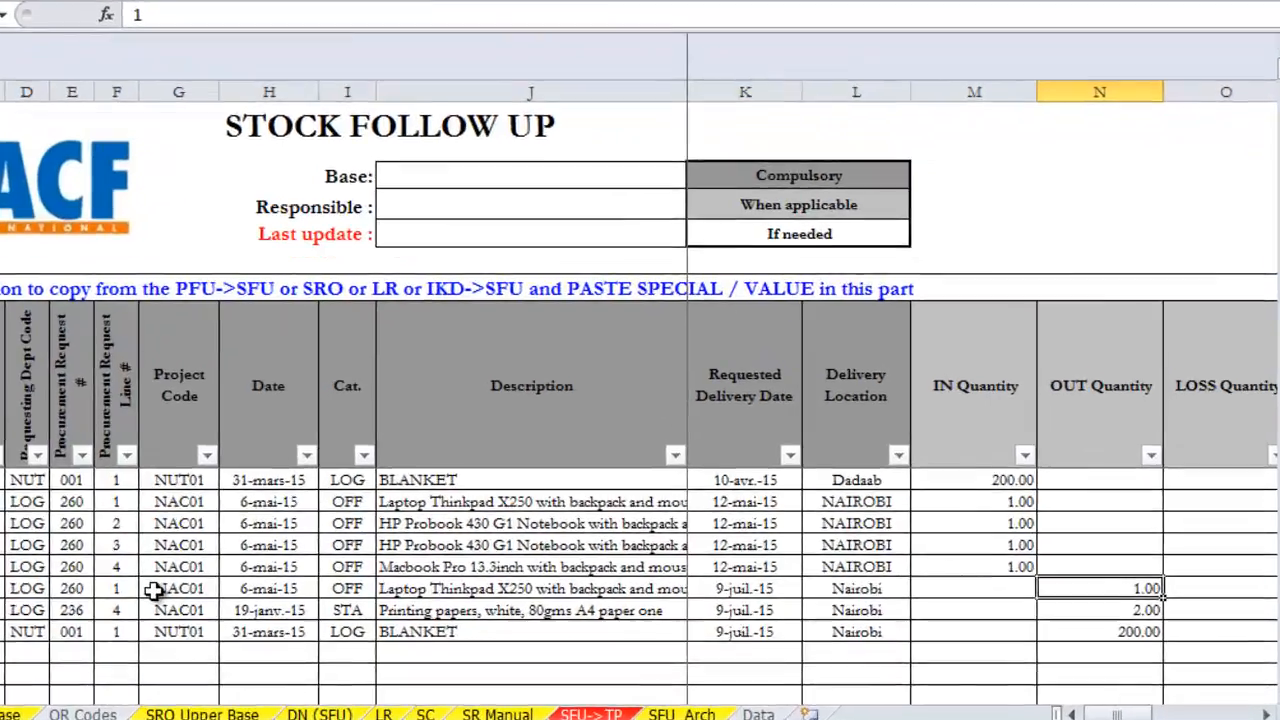
{"action": "key", "text": "Right"}
{"action": "key", "text": "Right"}
{"action": "key", "text": "Right"}
{"action": "key", "text": "Right"}
{"action": "key", "text": "Left"}
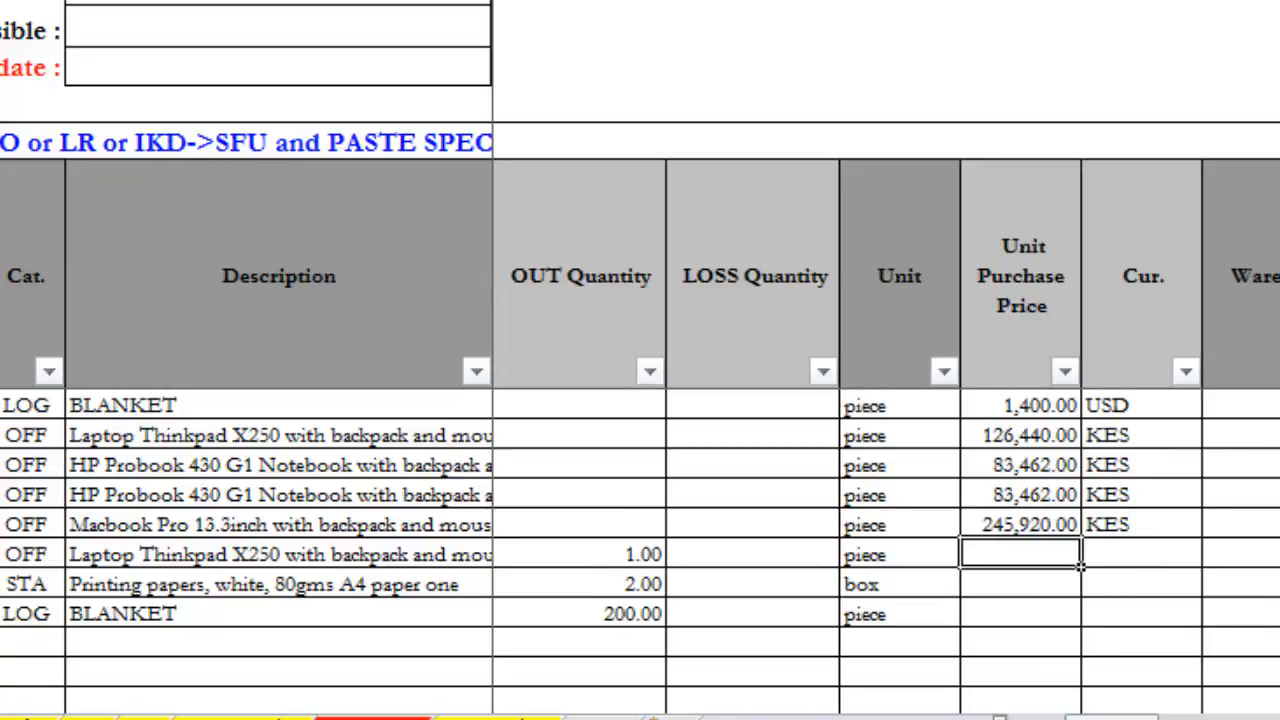
{"action": "key", "text": "Right"}
{"action": "key", "text": "Right"}
{"action": "key", "text": "Right"}
{"action": "key", "text": "Right"}
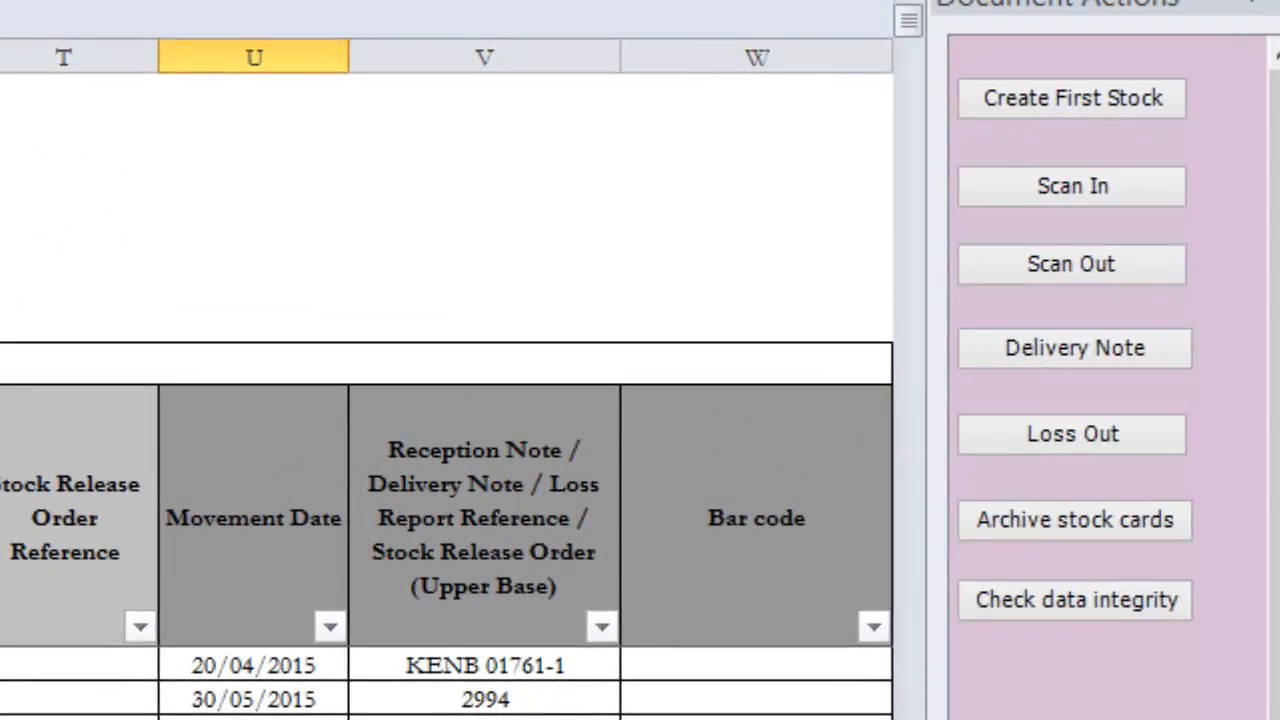
Step: Open a new delivery note and check its delivery date calendar without changing the date
{"action": "left_click", "coordinate": [1078, 340]}
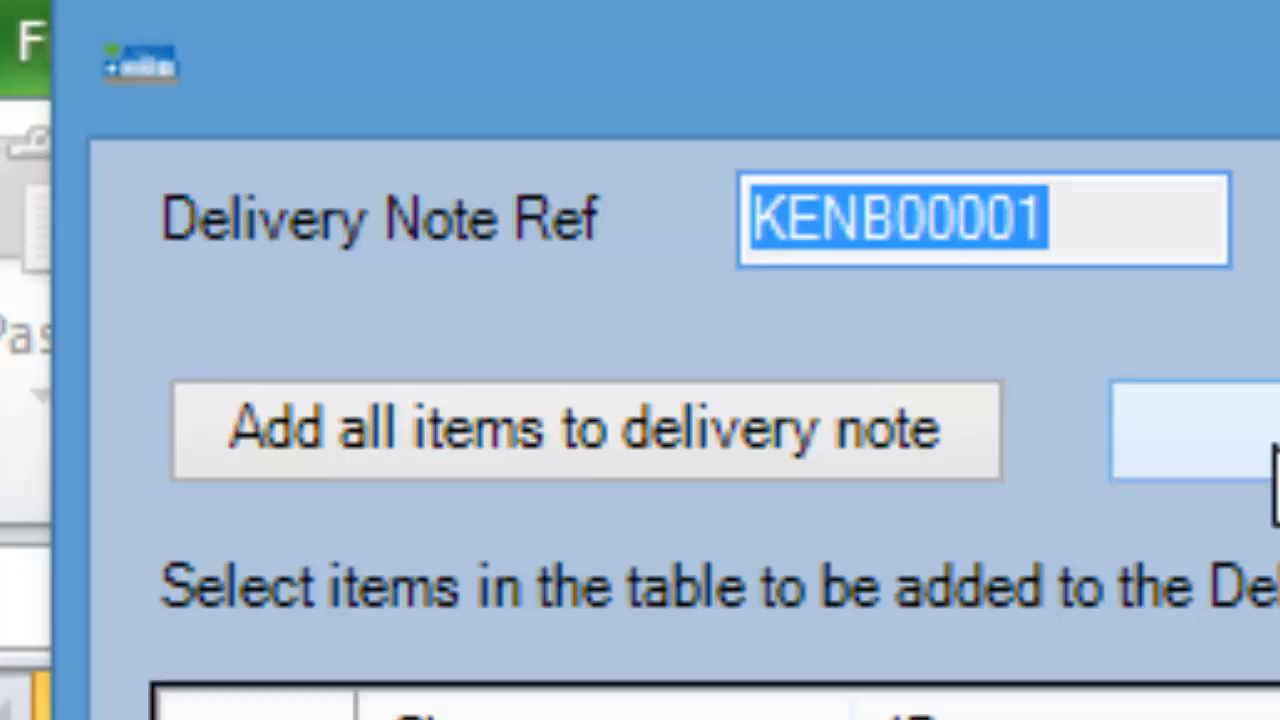
{"action": "left_click", "coordinate": [1080, 226]}
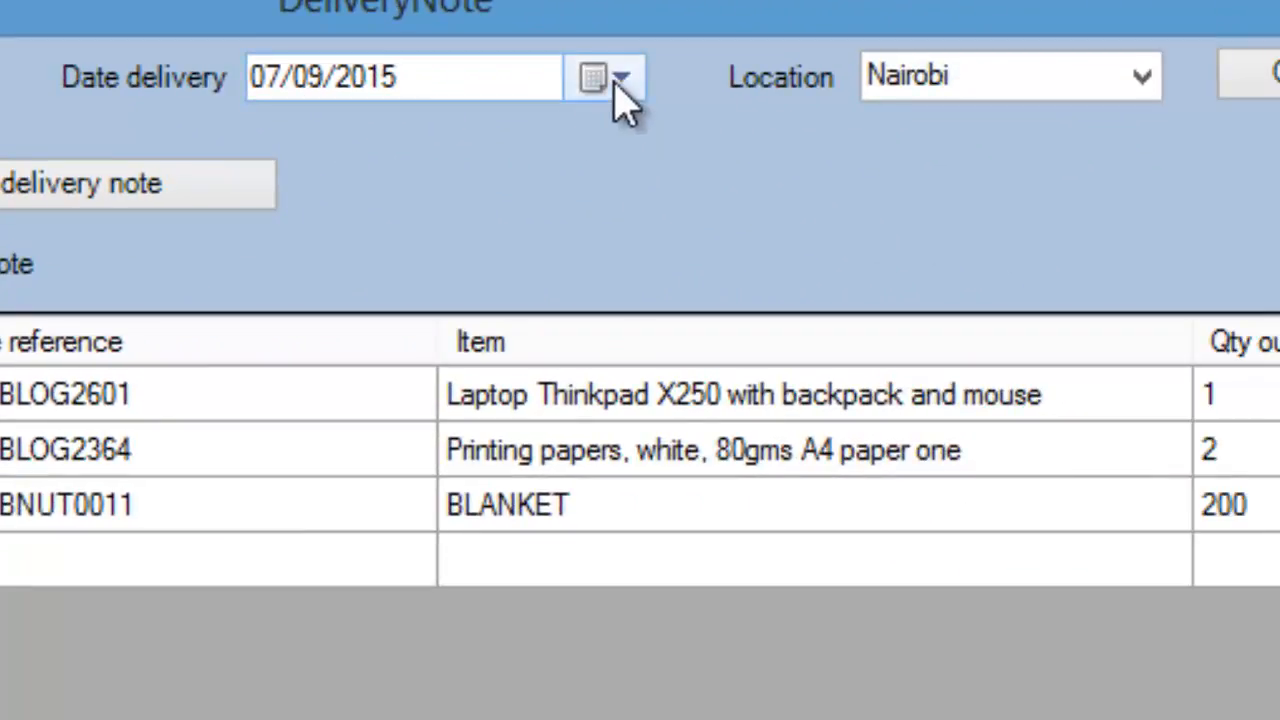
{"action": "left_click", "coordinate": [620, 80]}
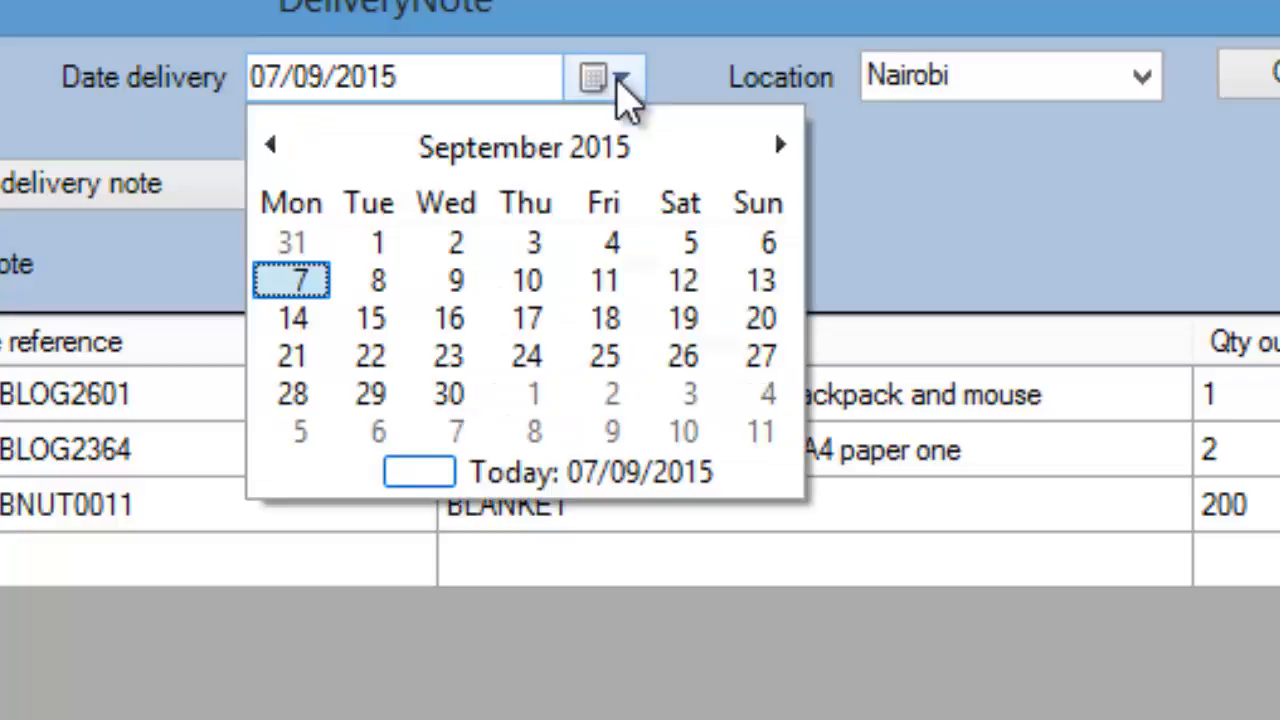
{"action": "left_click", "coordinate": [760, 95]}
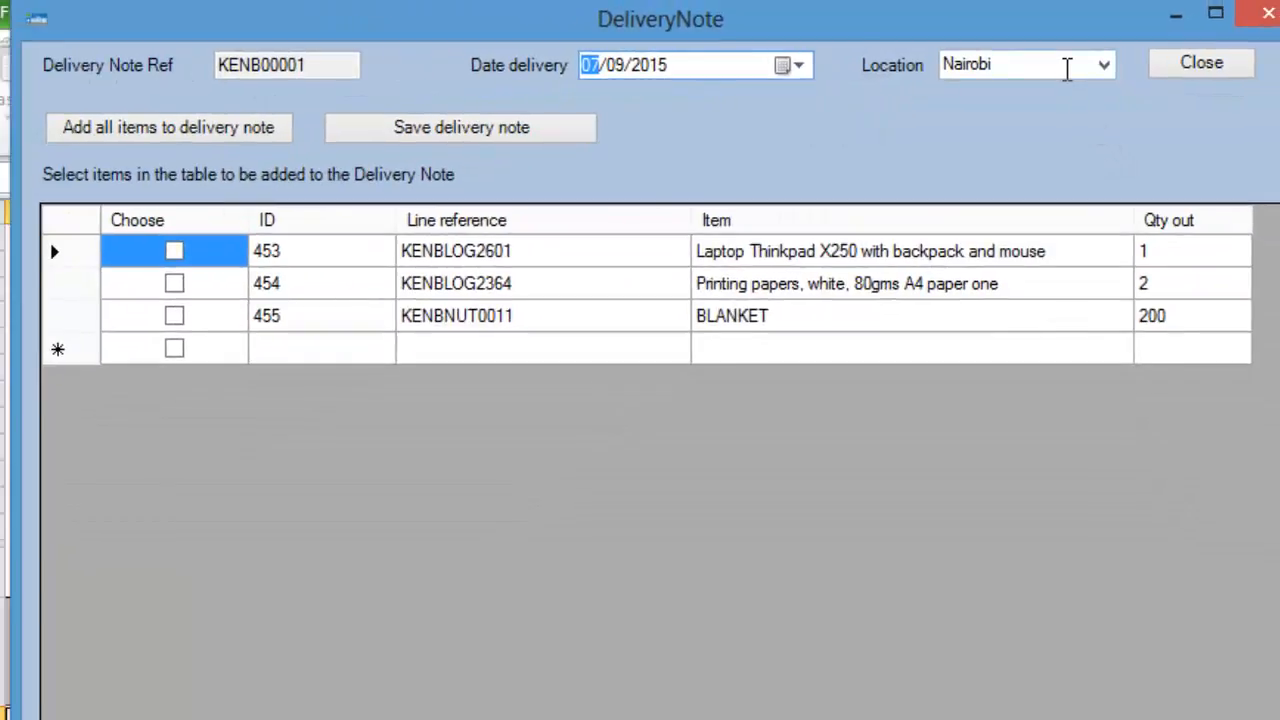
Step: Select only the BLANKET line, set the delivery location to Dadaab and save the delivery note
{"action": "left_click", "coordinate": [446, 331]}
{"action": "left_click", "coordinate": [175, 317]}
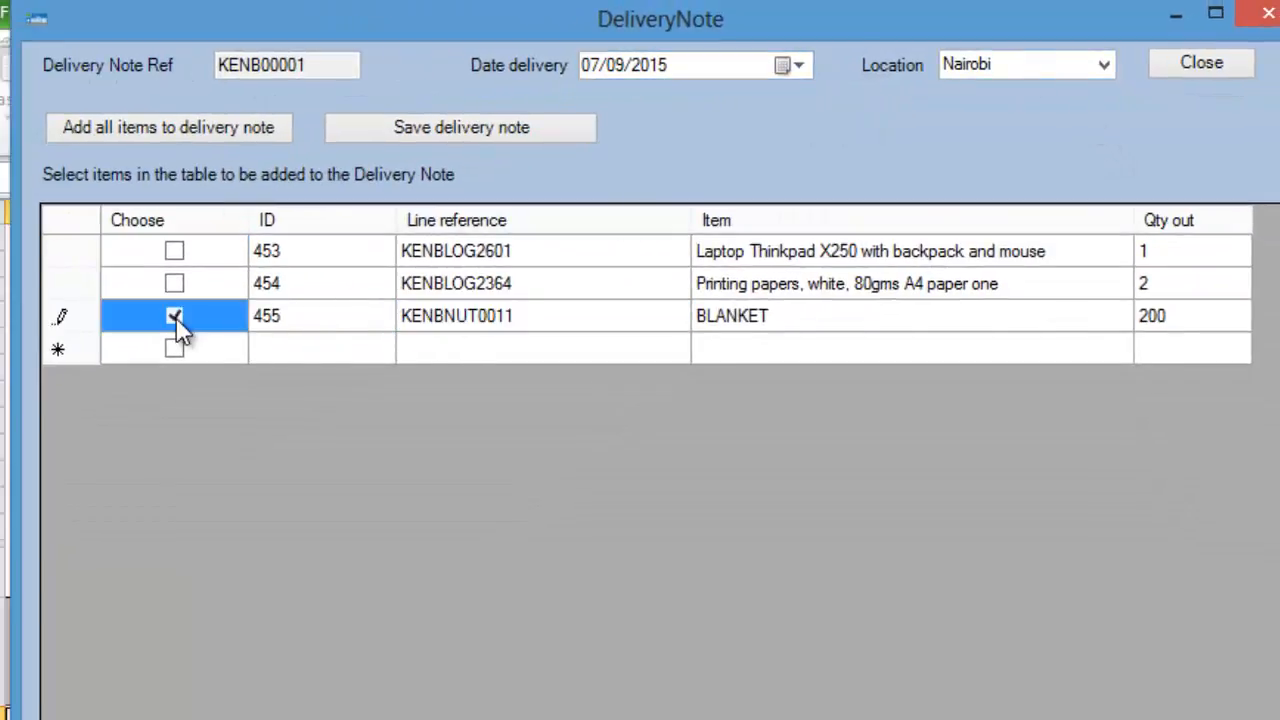
{"action": "left_click", "coordinate": [1104, 65]}
{"action": "left_click", "coordinate": [1017, 142]}
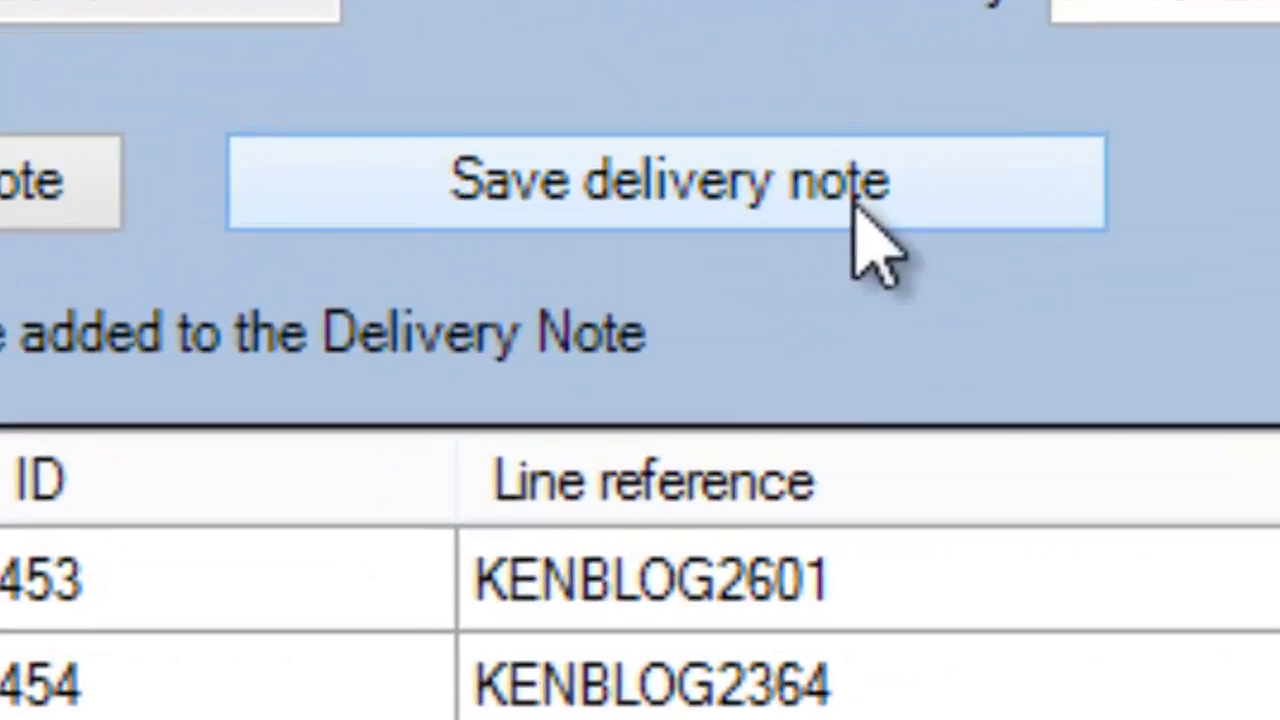
{"action": "left_click", "coordinate": [857, 190]}
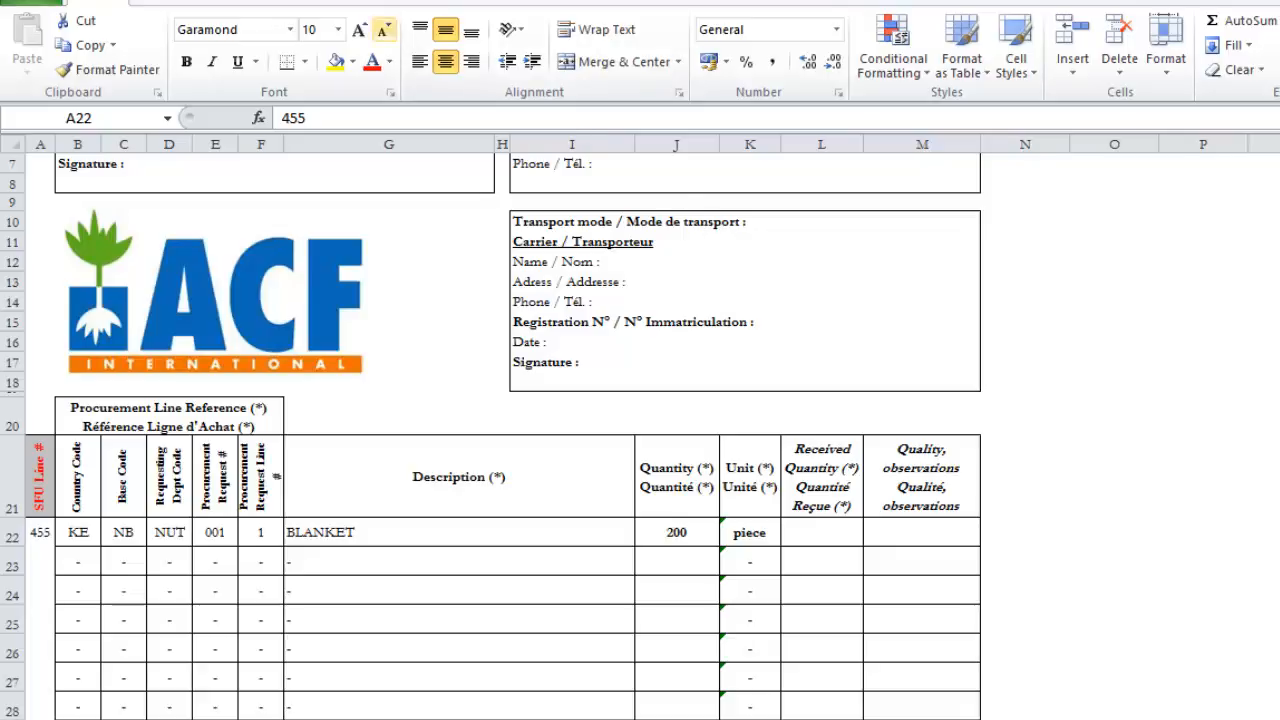
Step: Save the exported delivery note workbook in the SRO folder under the file name KENBG0001.xlsx
{"action": "left_click", "coordinate": [40, 5]}
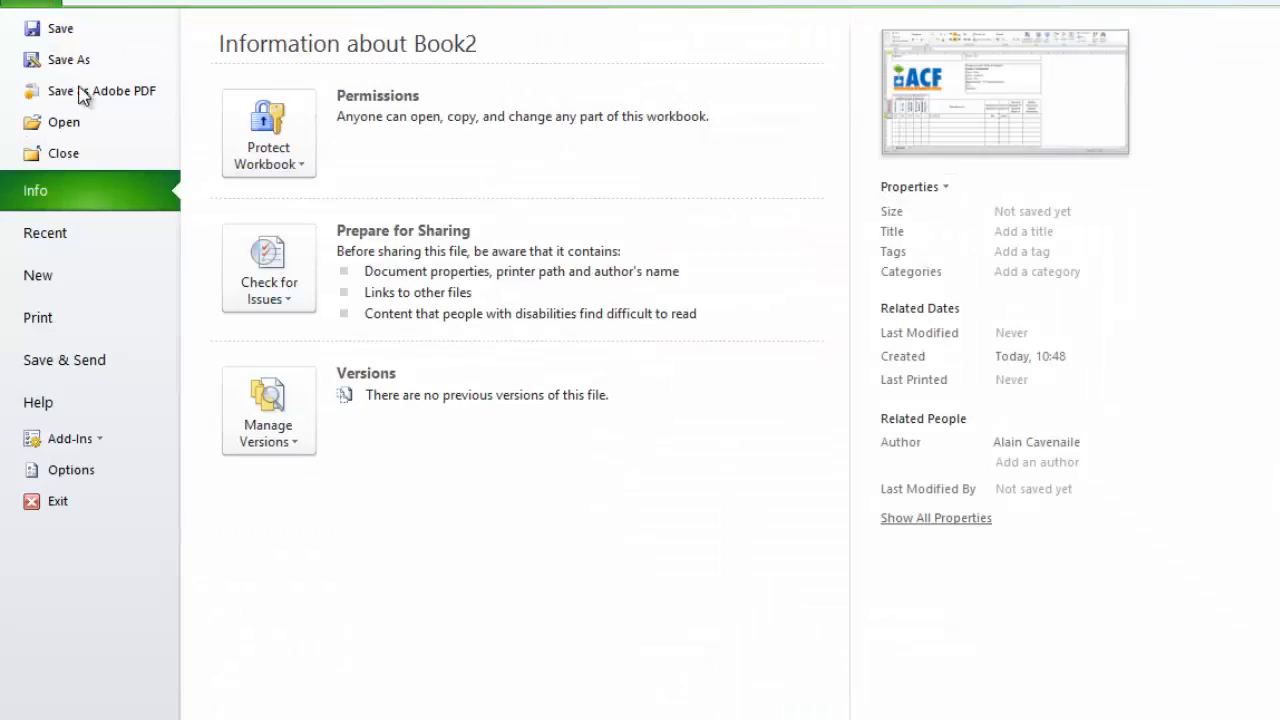
{"action": "left_click", "coordinate": [62, 57]}
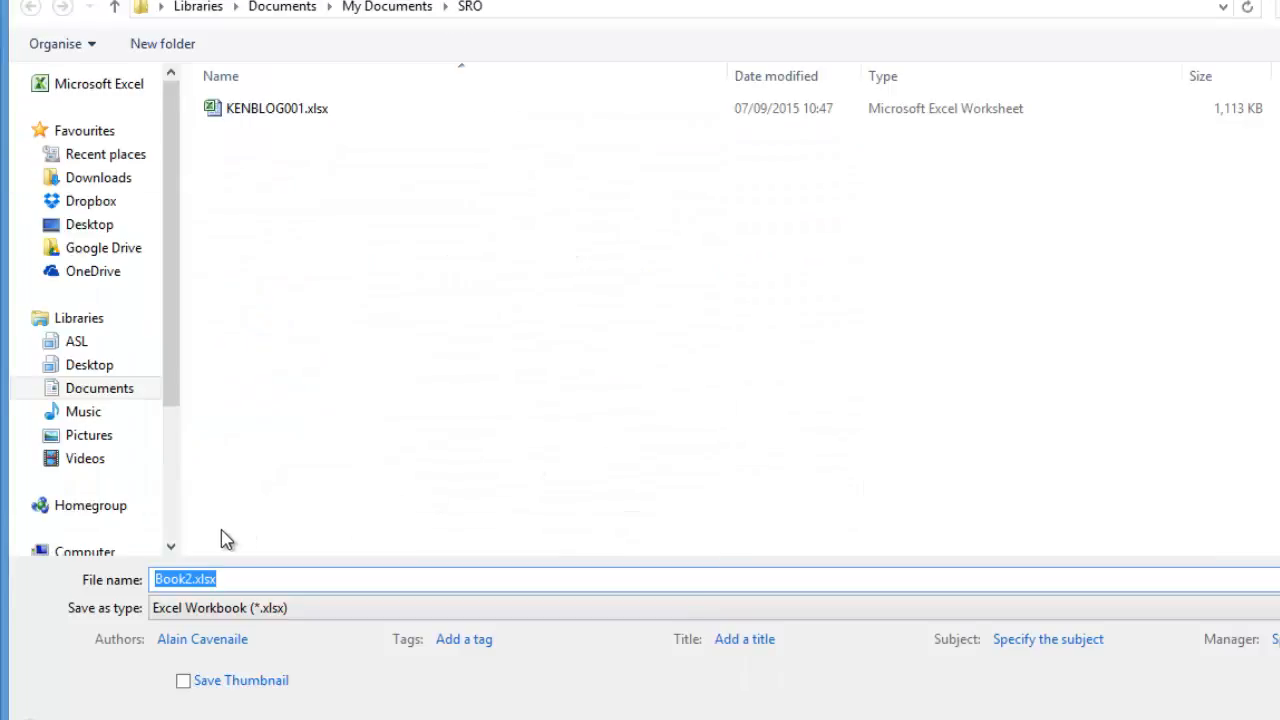
{"action": "type", "text": "KENBG0001.xlsx"}
{"action": "key", "text": "Return"}
Step: Examine the delivery note's transport section and its header with the reference, date, shipper and consignee
{"action": "left_click", "coordinate": [823, 255]}
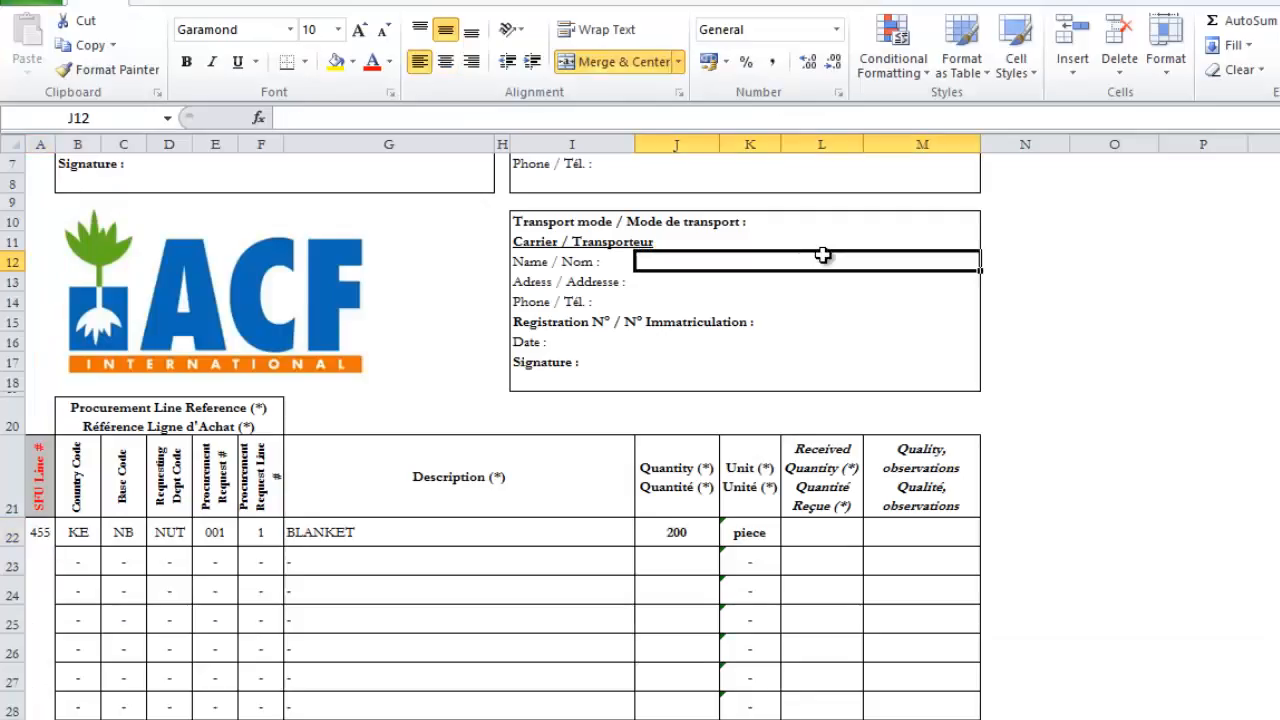
{"action": "key", "text": "Up"}
{"action": "key", "text": "Up"}
{"action": "key", "text": "Up"}
{"action": "key", "text": "Up"}
{"action": "key", "text": "Up"}
{"action": "key", "text": "Up"}
{"action": "key", "text": "Up"}
{"action": "key", "text": "Up"}
{"action": "key", "text": "Up"}
{"action": "key", "text": "Up"}
{"action": "key", "text": "Up"}
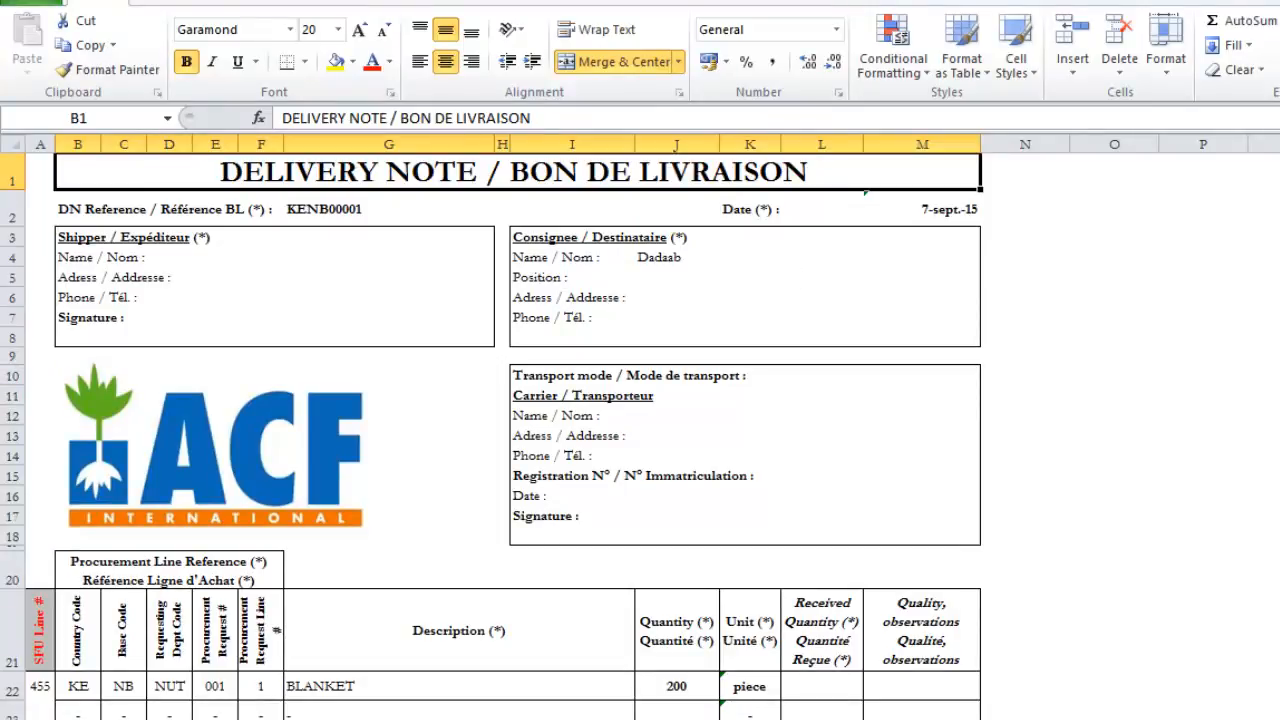
{"action": "key", "text": "Up"}
{"action": "key", "text": "Up"}
{"action": "key", "text": "Up"}
{"action": "key", "text": "Up"}
{"action": "key", "text": "Up"}
{"action": "key", "text": "Up"}
{"action": "key", "text": "Up"}
{"action": "key", "text": "Up"}
{"action": "key", "text": "Up"}
{"action": "key", "text": "Up"}
{"action": "key", "text": "Up"}
{"action": "key", "text": "Up"}
{"action": "key", "text": "Up"}
{"action": "key", "text": "Up"}
{"action": "key", "text": "Up"}
{"action": "key", "text": "Up"}
{"action": "key", "text": "Up"}
{"action": "key", "text": "Up"}
{"action": "key", "text": "Up"}
{"action": "key", "text": "Up"}
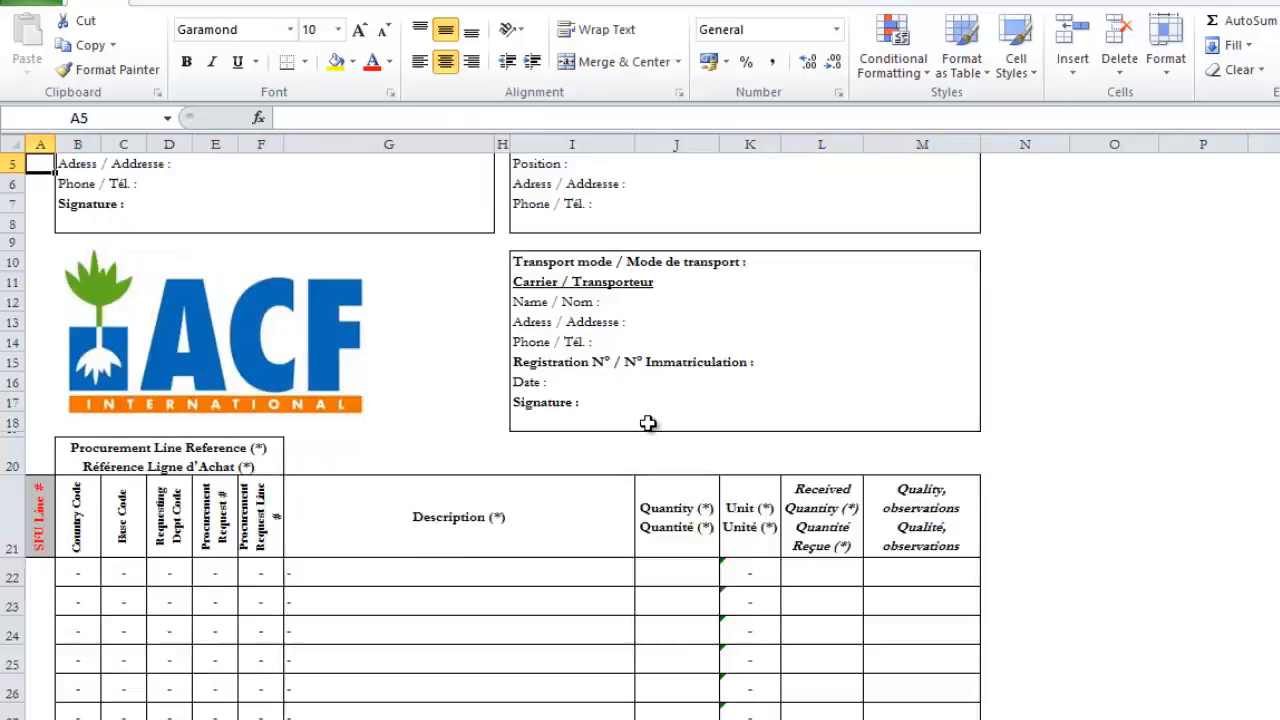
{"action": "key", "text": "Right"}
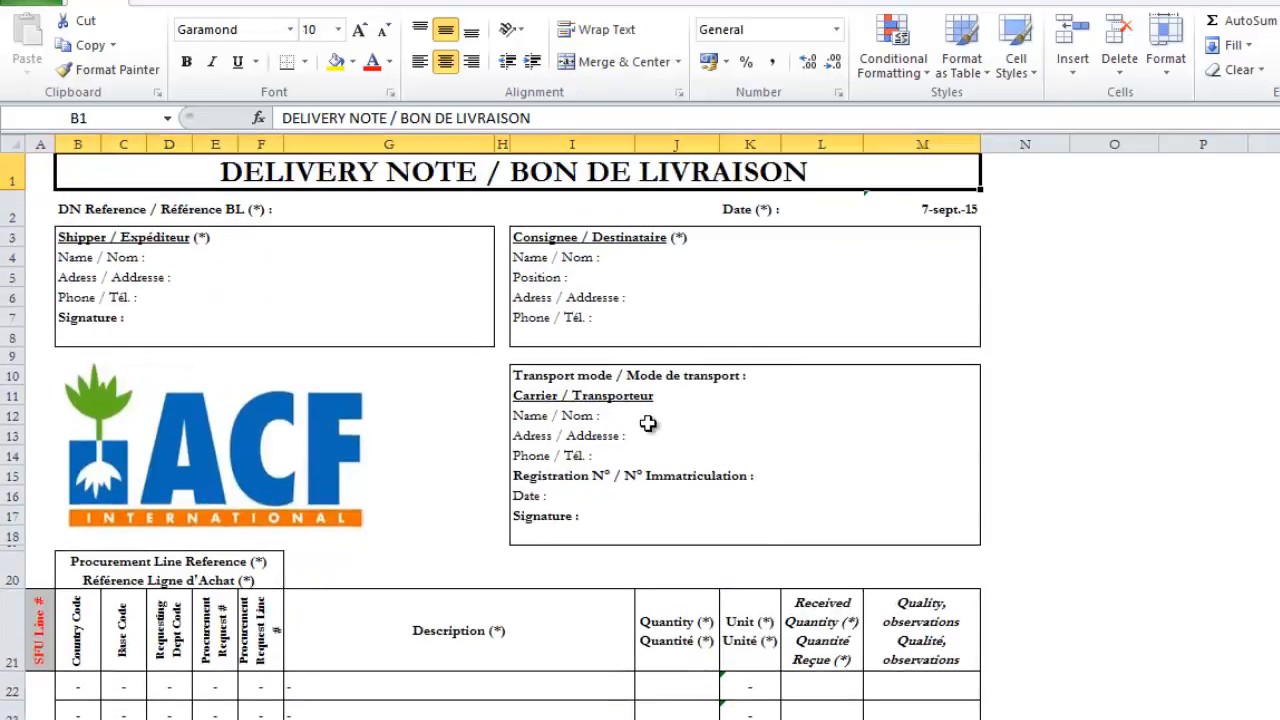
Step: Examine the stock release reference, movement date, delivery note reference and delivery location of the released lines in the stock follow up
{"action": "key", "text": "Down"}
{"action": "key", "text": "Down"}
{"action": "key", "text": "Down"}
{"action": "key", "text": "Right"}
{"action": "key", "text": "Right"}
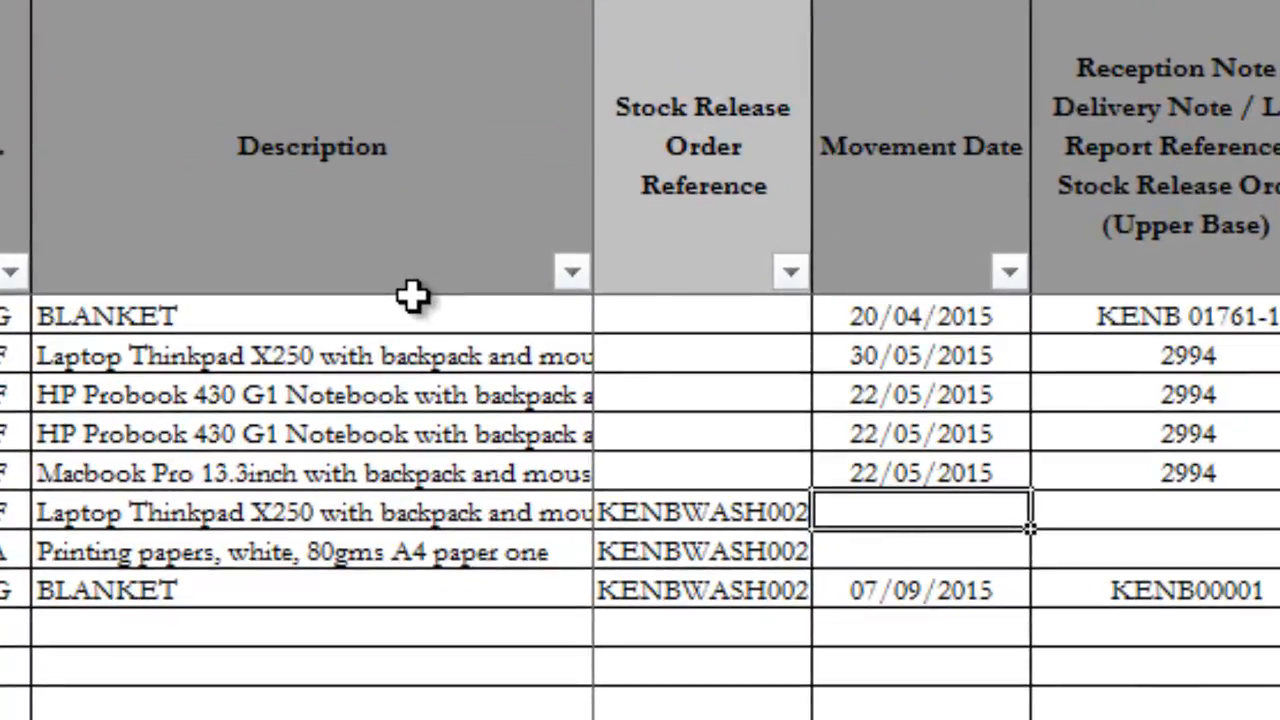
{"action": "key", "text": "Down"}
{"action": "key", "text": "Down"}
{"action": "key", "text": "Right"}
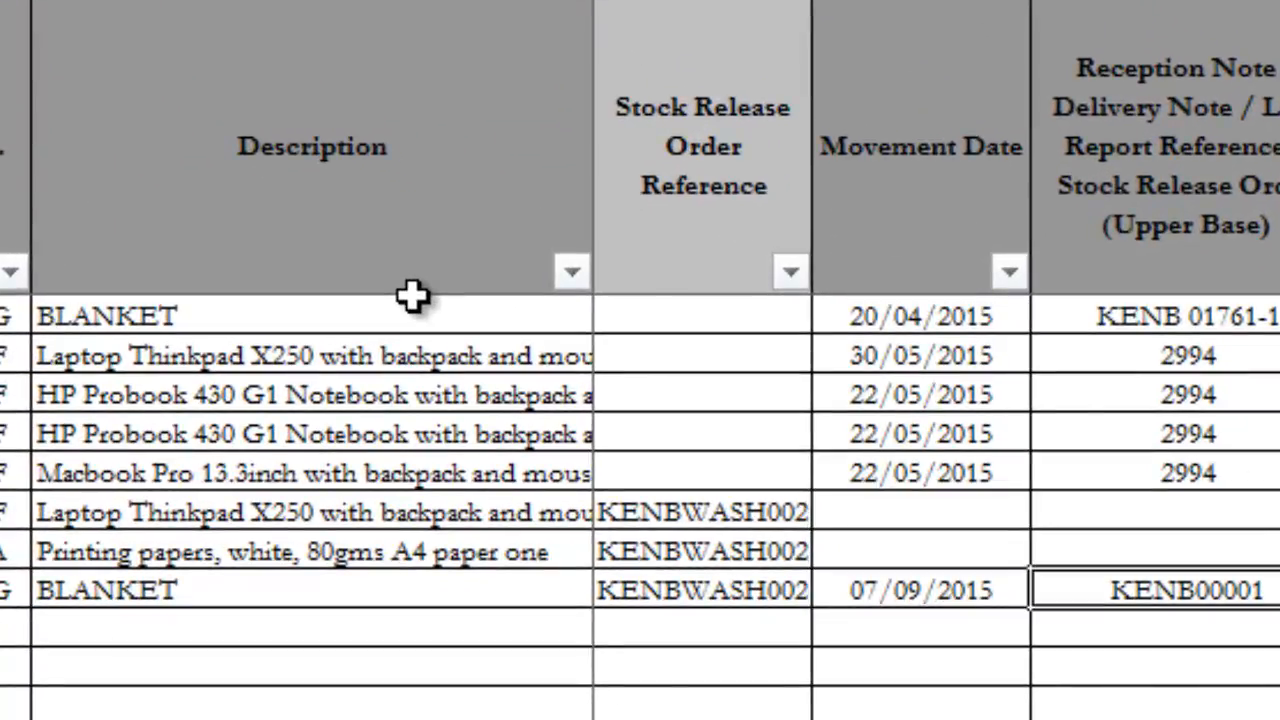
{"action": "key", "text": "Left"}
{"action": "key", "text": "Left"}
{"action": "key", "text": "Left"}
{"action": "key", "text": "Left"}
{"action": "key", "text": "Left"}
{"action": "key", "text": "Left"}
{"action": "key", "text": "Left"}
{"action": "key", "text": "Left"}
{"action": "key", "text": "Left"}
{"action": "key", "text": "Left"}
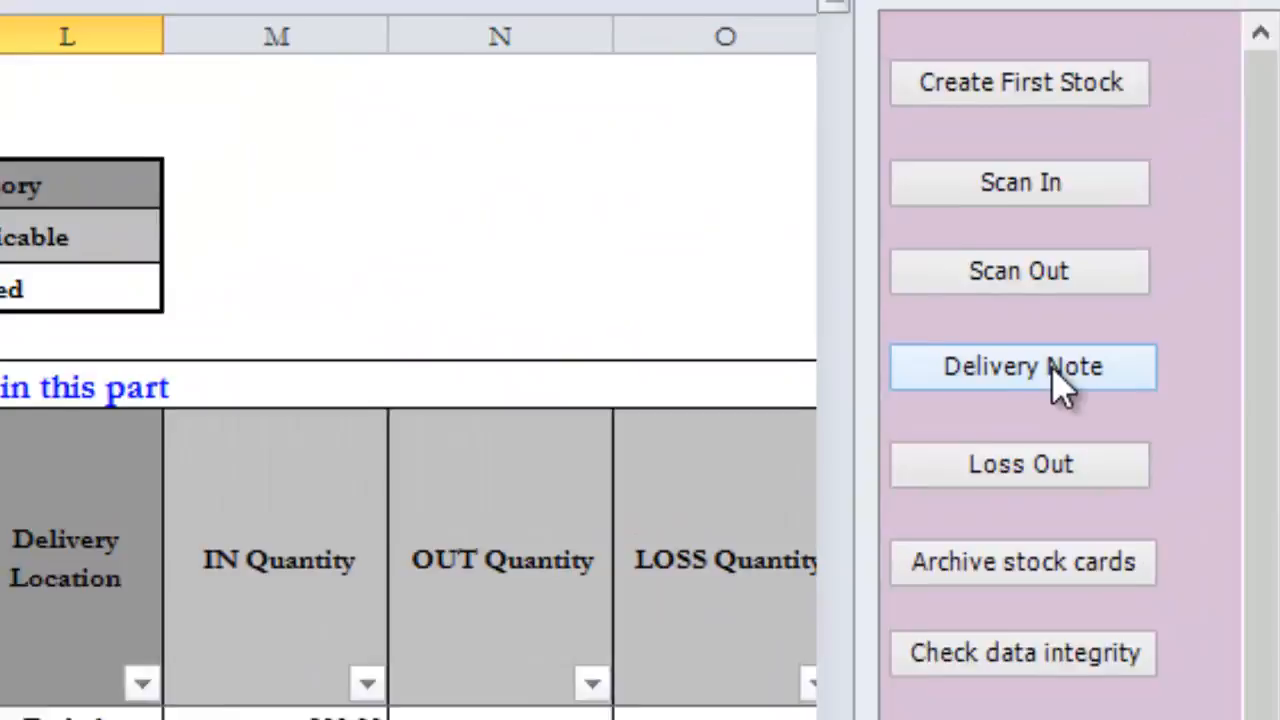
Step: Create a second delivery note for Nairobi with all remaining items, the laptop and the printing papers, and save it
{"action": "left_click", "coordinate": [1040, 370]}
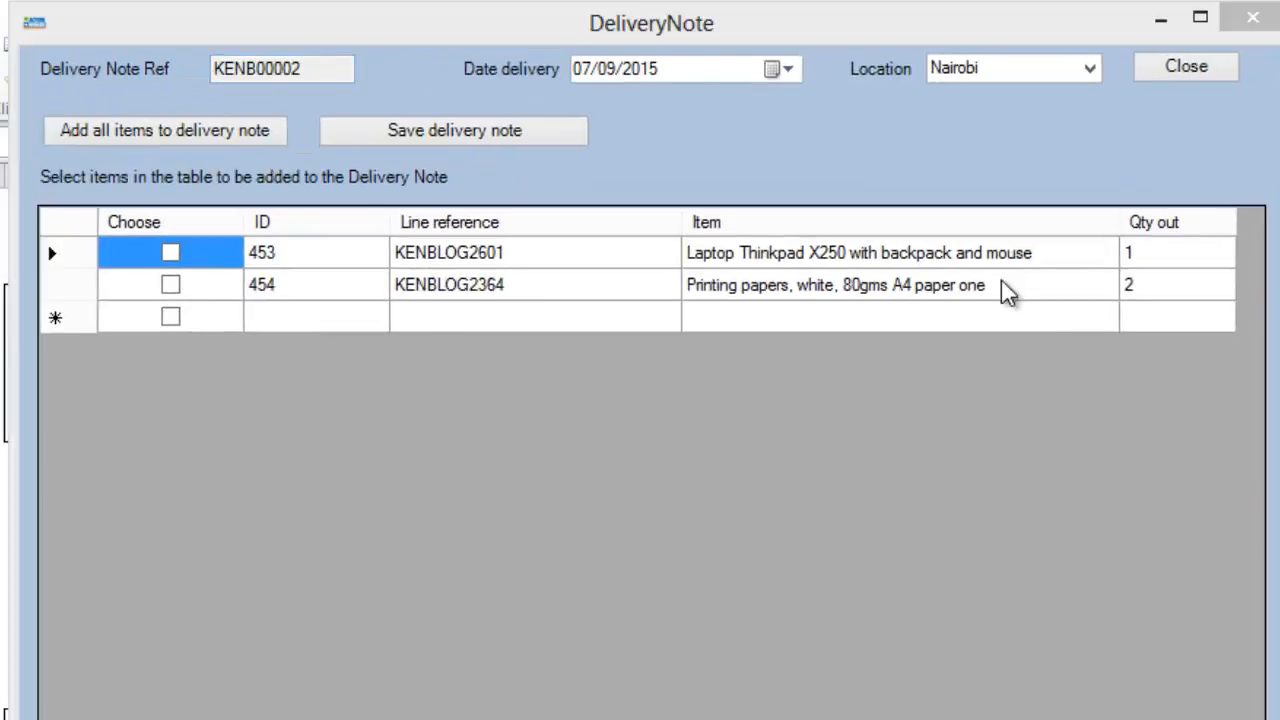
{"action": "left_click", "coordinate": [157, 134]}
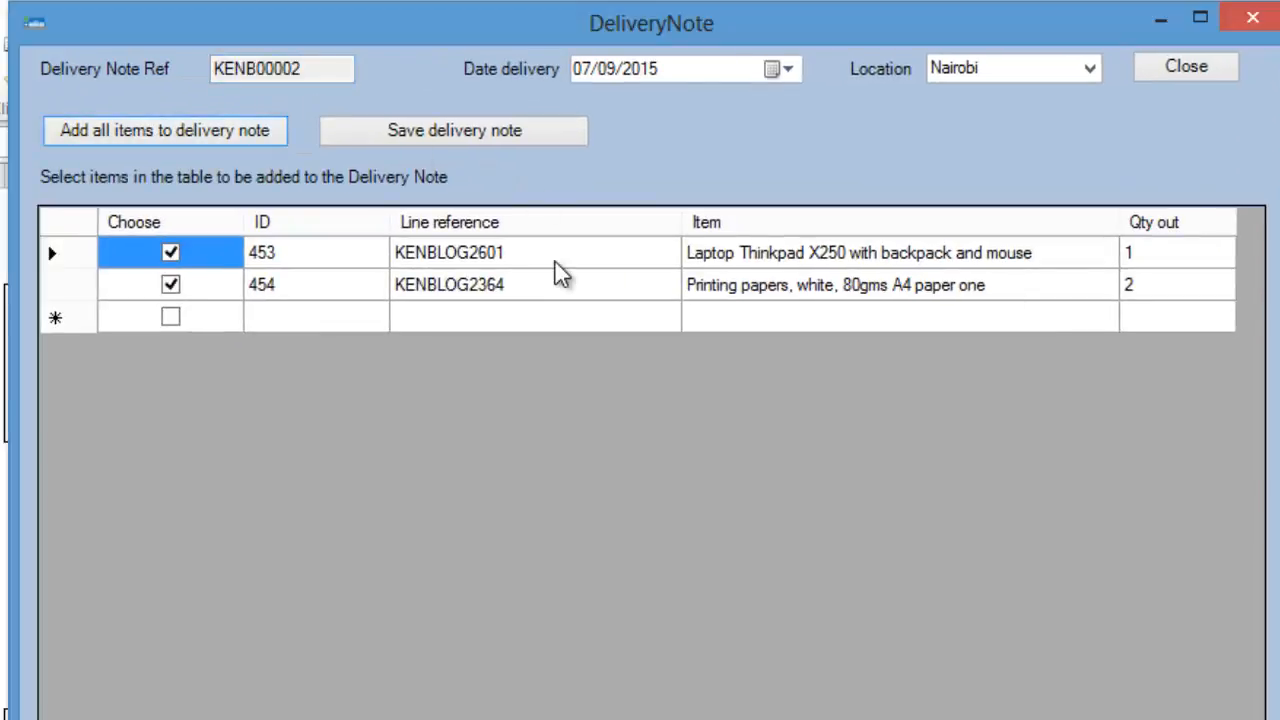
{"action": "left_click", "coordinate": [527, 144]}
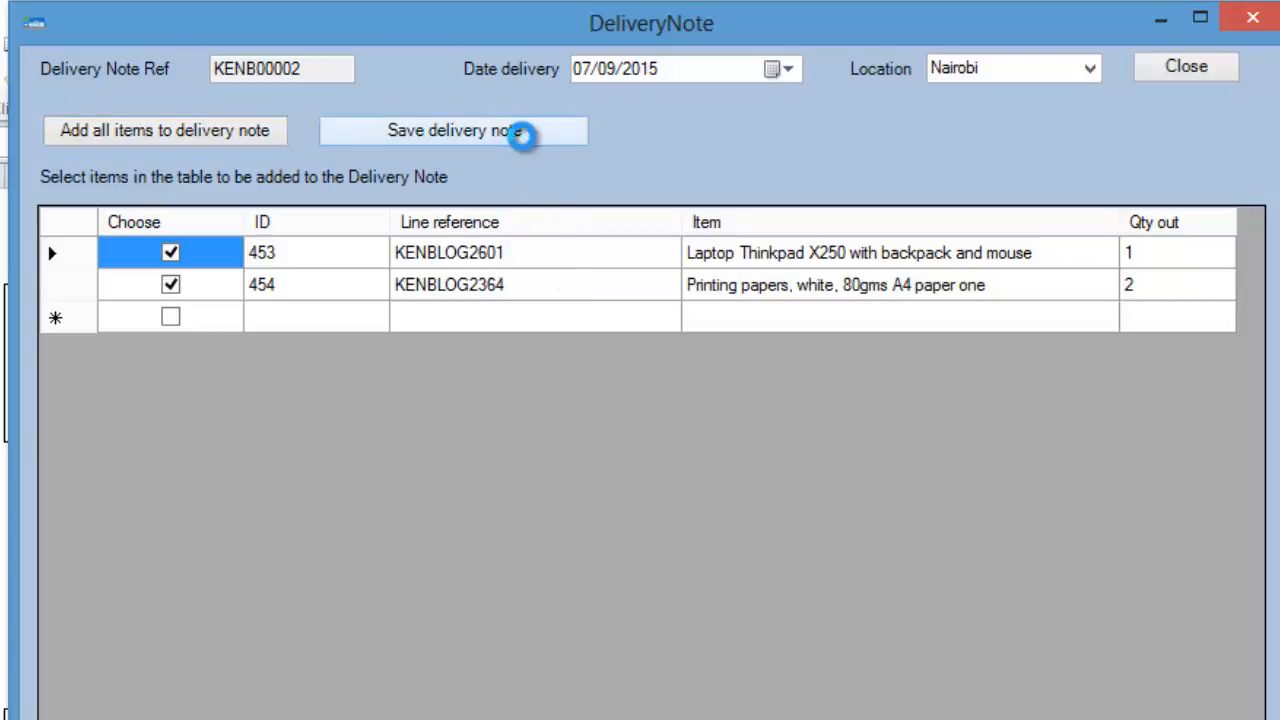